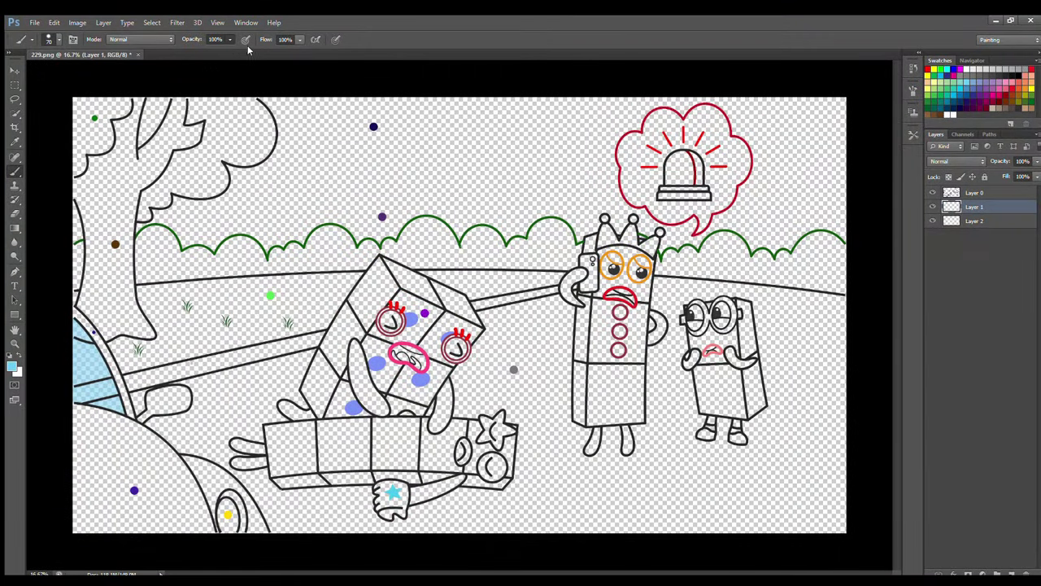
- On Layer 1, paint the crowned figure's phone-holding hand and opposite arm in the red sampled from its lips
left_click(967, 70)
scroll(802, 436, "up", 7)
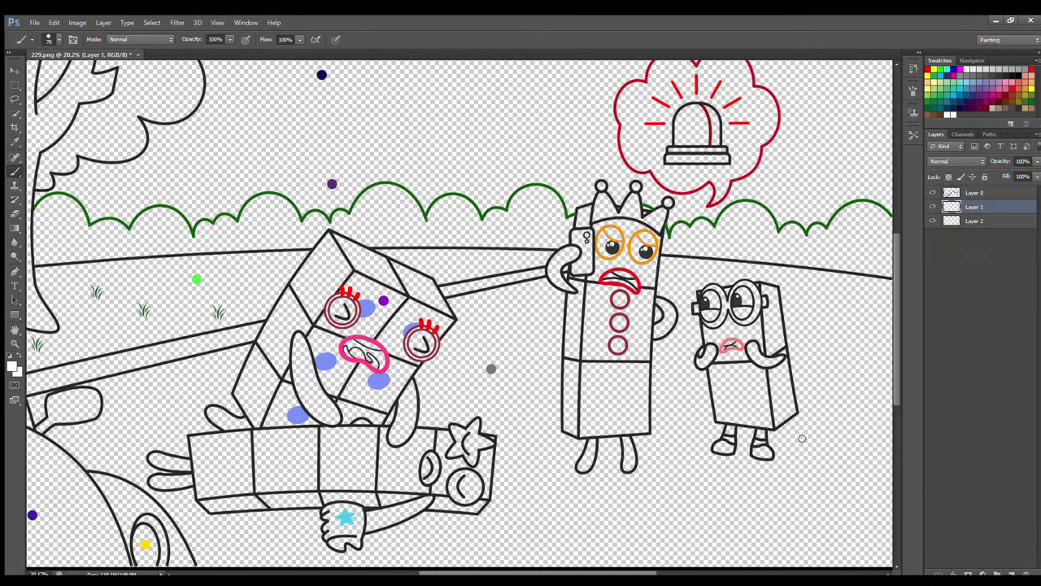
left_click_drag(896, 273, 894, 287)
left_click_drag(655, 573, 648, 572)
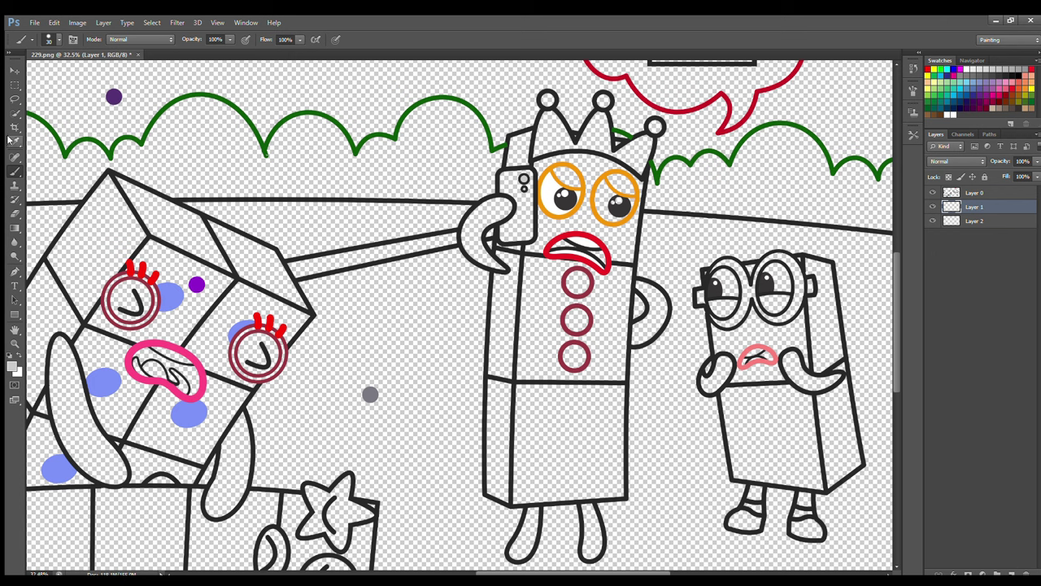
left_click(584, 238, "alt")
mouse_move(502, 269)
left_mouse_down()
mouse_move(486, 236)
mouse_move(497, 213)
mouse_move(476, 215)
mouse_move(470, 238)
mouse_move(495, 228)
left_mouse_up()
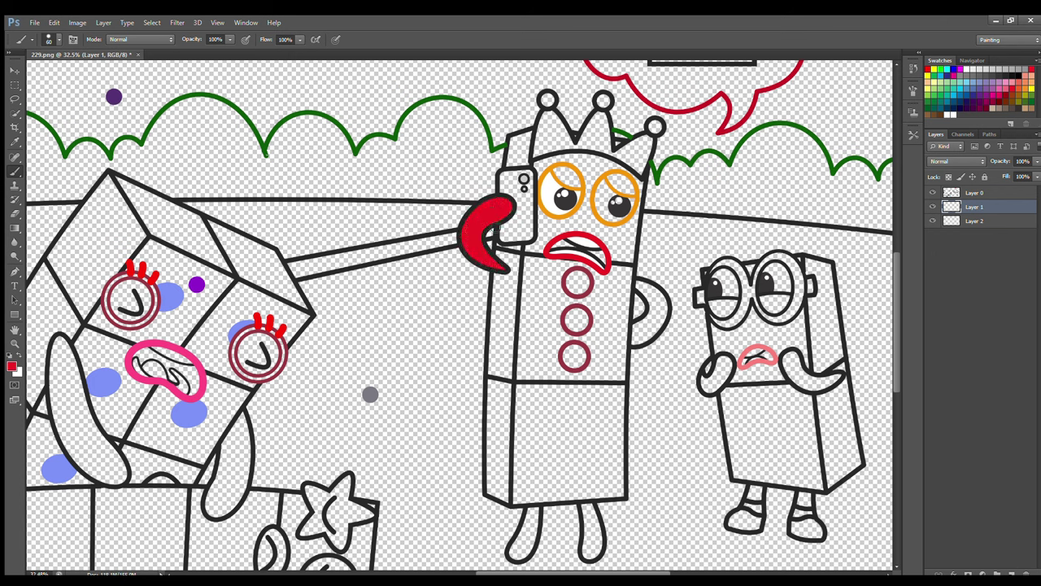
mouse_move(640, 287)
left_mouse_down()
mouse_move(641, 340)
mouse_move(664, 317)
mouse_move(646, 288)
left_mouse_up()
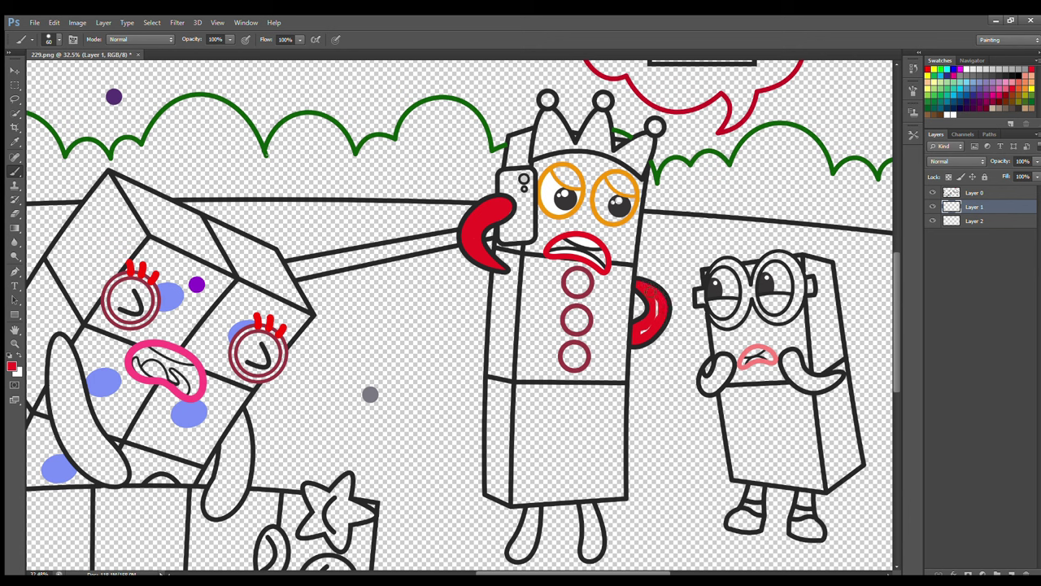
- Paint the crowned figure's legs, three round buttons and crown in the same red
mouse_move(584, 506)
left_mouse_down()
mouse_move(595, 558)
mouse_move(593, 540)
left_mouse_up()
left_click_drag(533, 511, 522, 549)
mouse_move(574, 272)
left_mouse_down()
mouse_move(582, 320)
mouse_move(572, 315)
mouse_move(581, 328)
mouse_move(576, 315)
mouse_move(576, 356)
left_mouse_up()
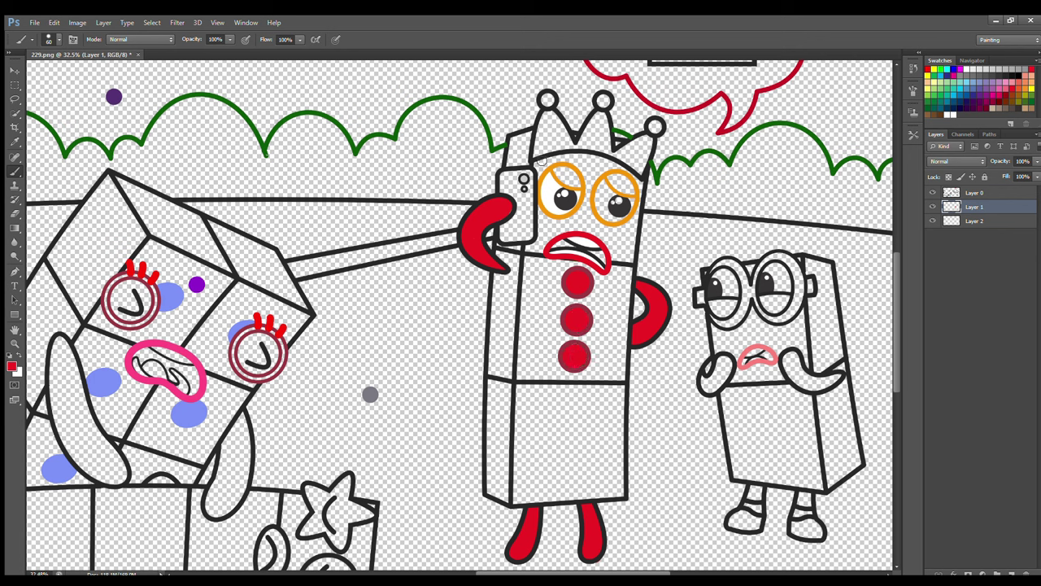
mouse_move(541, 160)
left_mouse_down()
mouse_move(549, 114)
mouse_move(572, 145)
mouse_move(605, 122)
mouse_move(619, 153)
mouse_move(643, 141)
mouse_move(647, 150)
mouse_move(639, 161)
mouse_move(610, 151)
mouse_move(596, 128)
mouse_move(598, 140)
mouse_move(574, 150)
mouse_move(550, 130)
left_mouse_up()
- On Layer 2, fill the crowned figure's eyelids with orange and its mouth interior with the black sampled from the outline
left_click(960, 226)
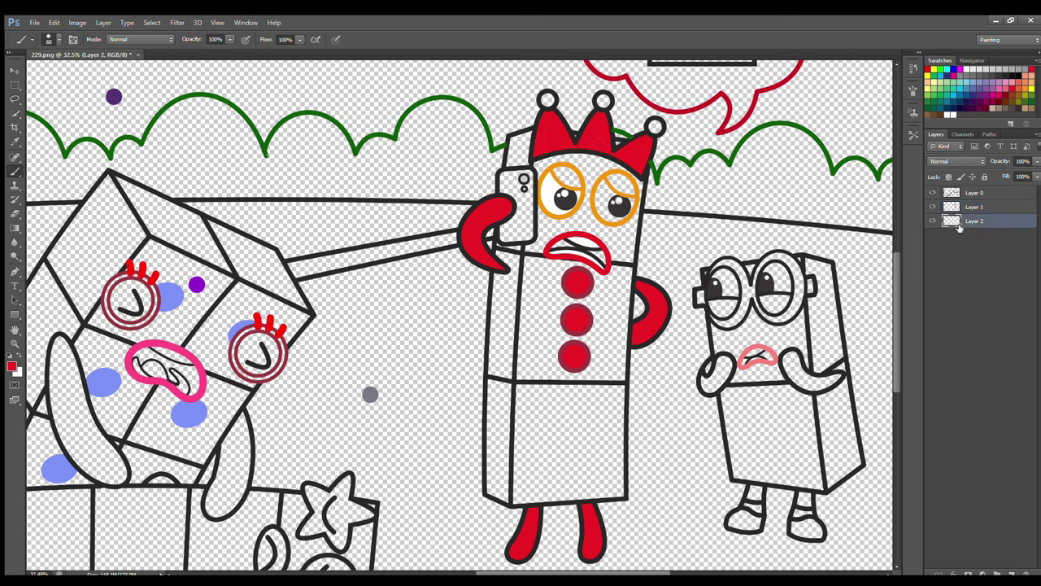
left_click(555, 167, "alt")
mouse_move(616, 179)
left_mouse_down()
mouse_move(628, 189)
mouse_move(620, 179)
left_mouse_up()
left_click(14, 143)
left_click(109, 172)
left_click(15, 171)
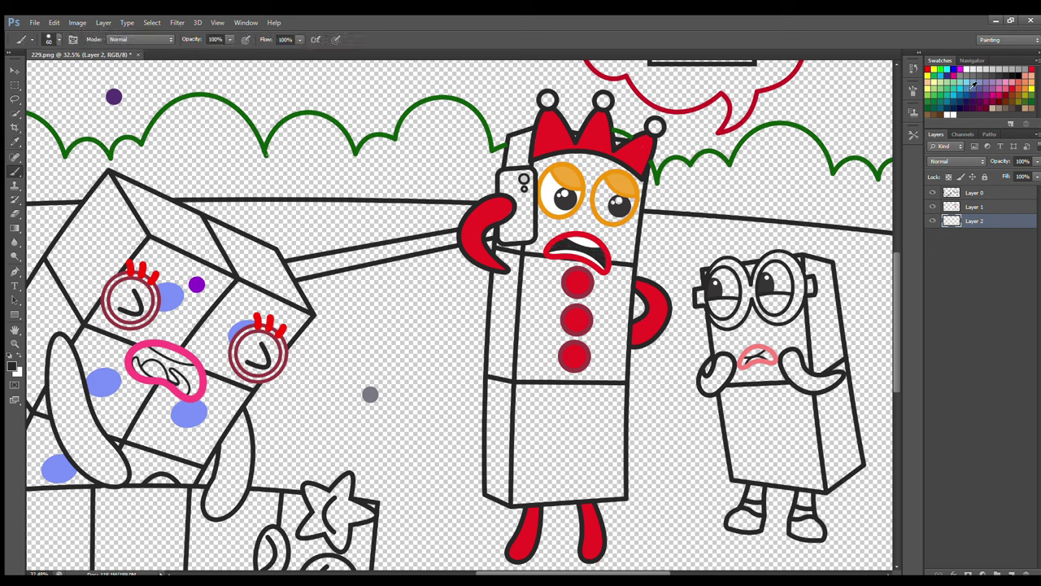
- Paint the phone cyan, and color the crowned figure's front and crown tips yellow, using a new layer below Layer 2
mouse_move(504, 213)
left_mouse_down()
mouse_move(525, 237)
mouse_move(523, 177)
mouse_move(527, 207)
left_mouse_up()
left_click(1011, 573)
left_click_drag(975, 221, 972, 249)
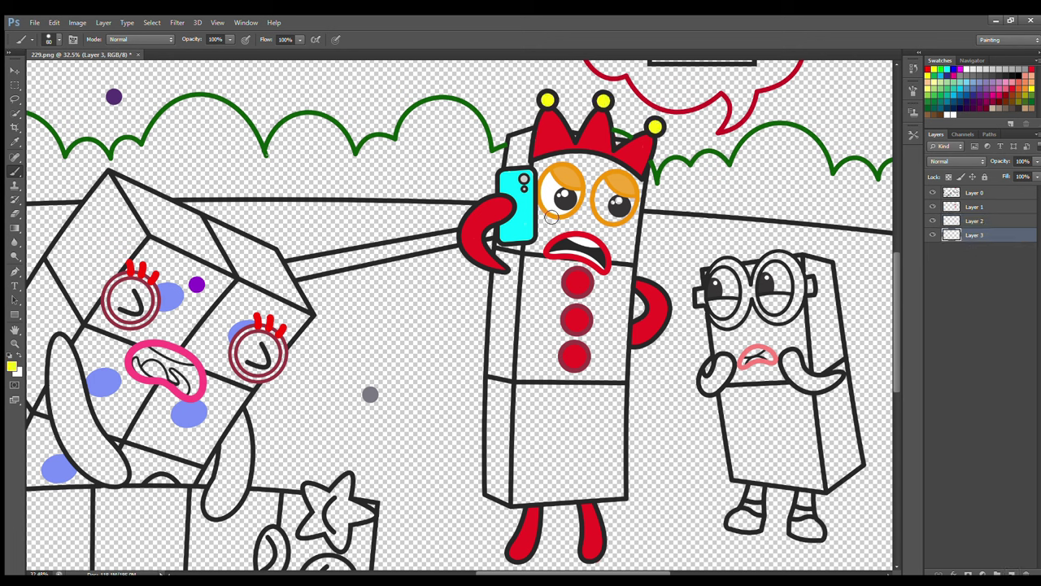
mouse_move(538, 163)
left_mouse_down()
mouse_move(522, 496)
mouse_move(617, 495)
mouse_move(637, 186)
mouse_move(624, 149)
mouse_move(559, 162)
mouse_move(558, 178)
mouse_move(600, 203)
mouse_move(571, 219)
mouse_move(594, 236)
mouse_move(545, 385)
mouse_move(541, 488)
mouse_move(608, 466)
mouse_move(618, 249)
mouse_move(572, 261)
mouse_move(588, 423)
mouse_move(596, 299)
left_mouse_up()
- On Layer 1, paint the whites of the crowned figure's eyes with a smaller white brush
left_click(954, 209)
left_click(619, 200, "alt")
key("bracketleft")
key("bracketleft")
key("bracketleft")
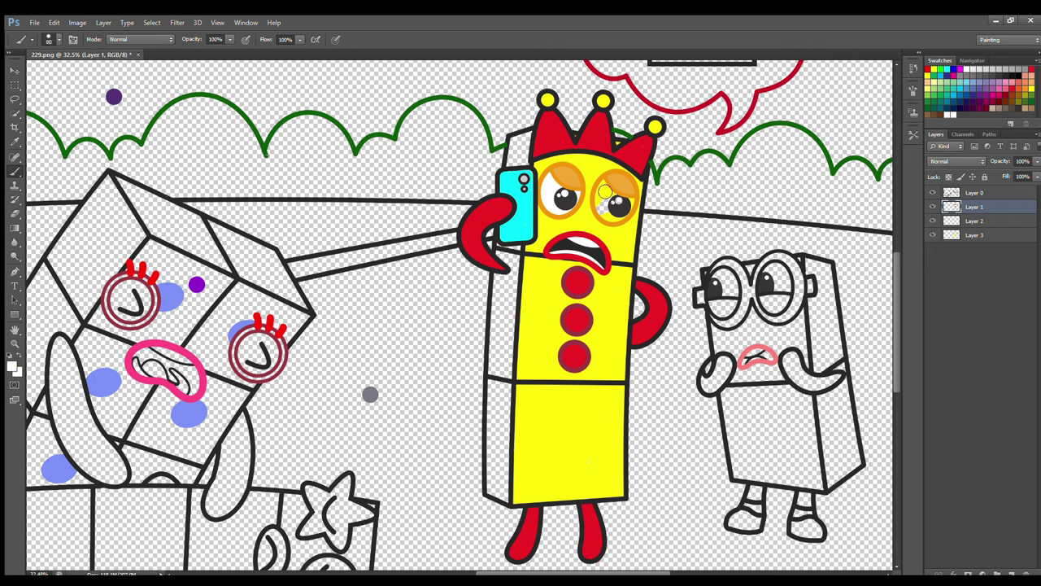
key("bracketleft")
left_click_drag(603, 187, 607, 215)
- Add a layer below Layer 3 and paint the crowned figure's side faces a darker yellow
left_click(982, 237)
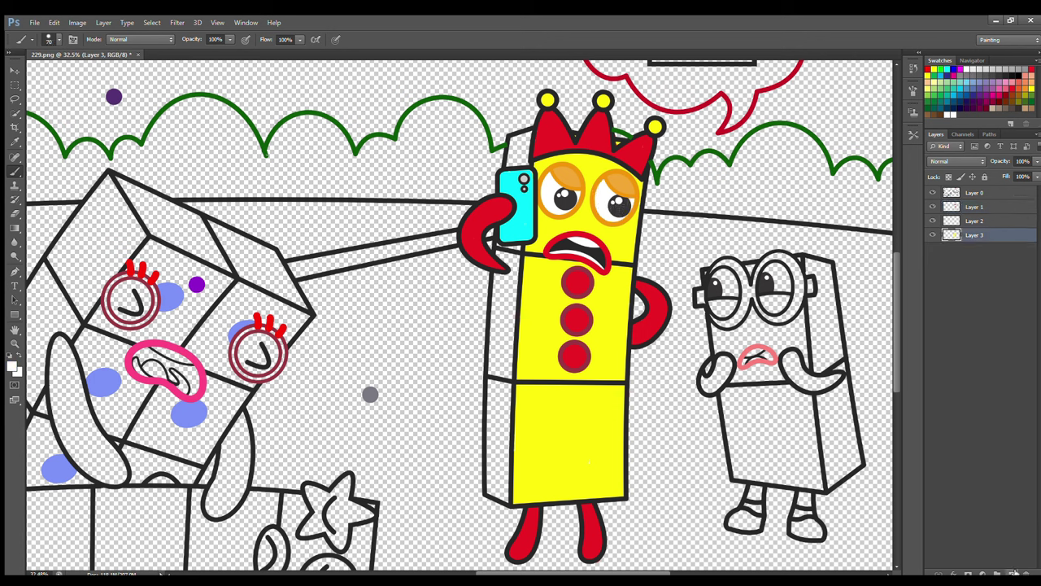
key("ctrl+shift+alt+n")
key("ctrl+bracketleft")
left_click(13, 146)
left_click(552, 414)
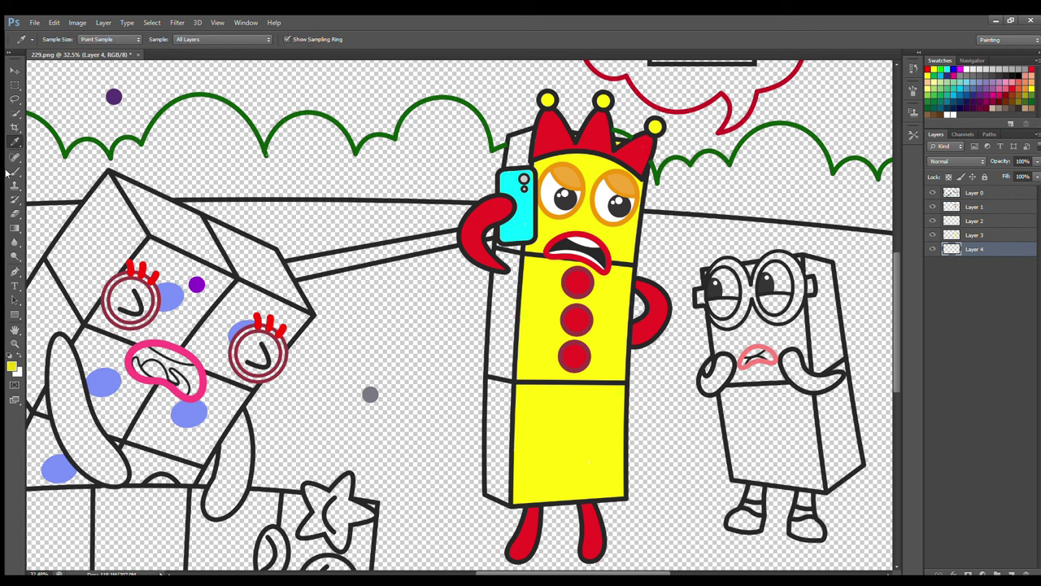
key("b")
mouse_move(516, 134)
left_mouse_down()
mouse_move(515, 161)
mouse_move(524, 178)
mouse_move(512, 179)
mouse_move(499, 491)
mouse_move(511, 256)
left_mouse_up()
- On Layer 1, paint the eyes of the figure wearing glasses white
left_click(973, 210)
key("x")
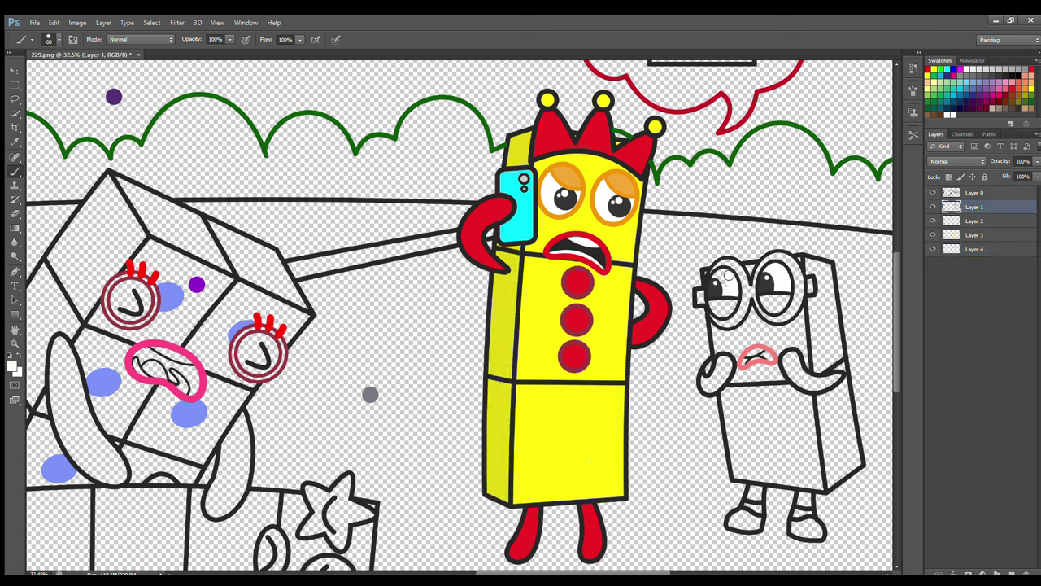
key("p")
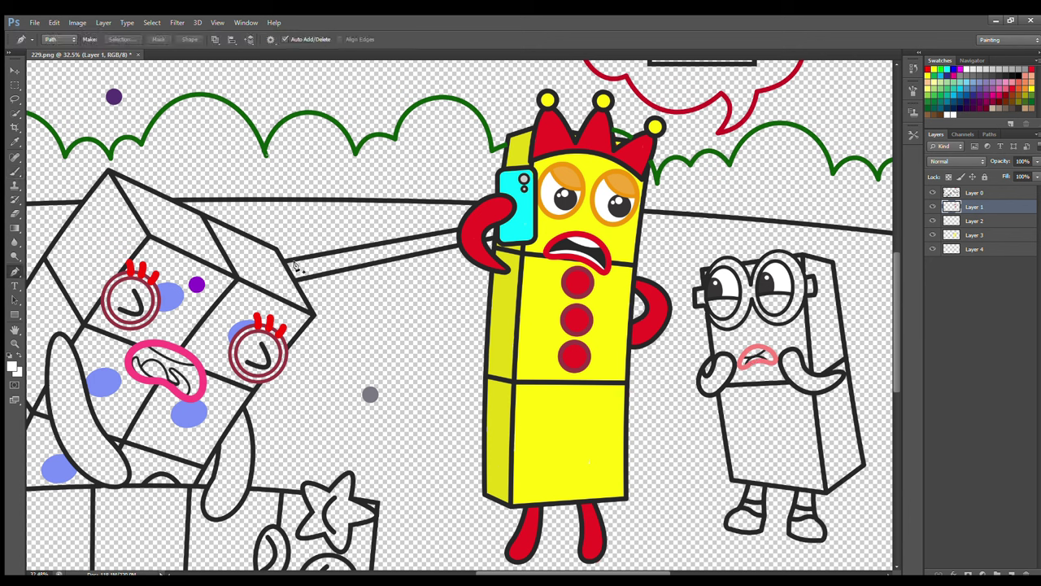
left_click(15, 172)
- Paint the glasses-wearing figure's arms and legs dark purple on Layer 1, and its lower eyelids dark purple on Layer 2
key("bracketleft")
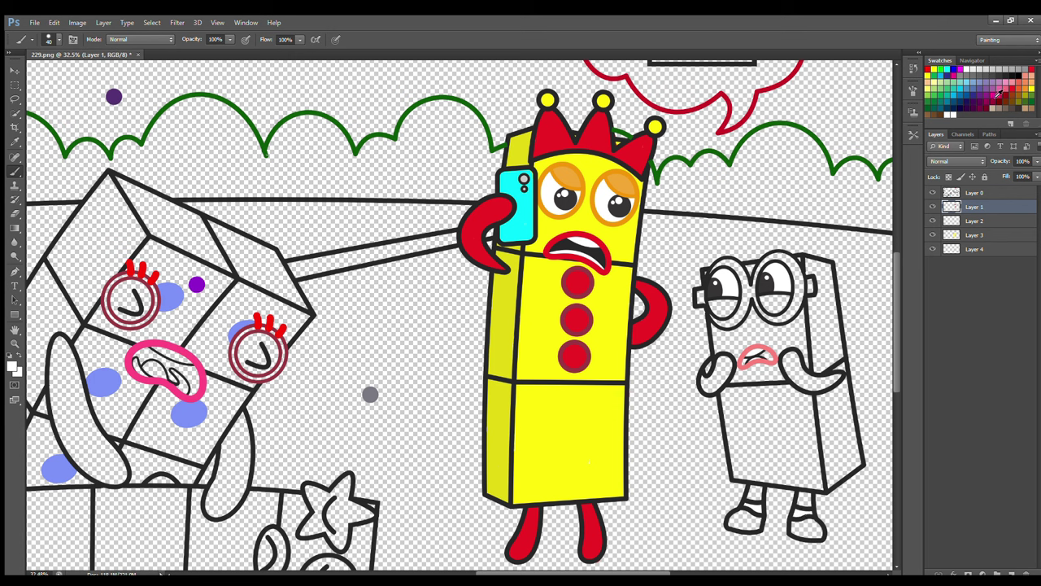
mouse_move(719, 364)
left_mouse_down()
mouse_move(706, 386)
mouse_move(727, 362)
mouse_move(805, 382)
mouse_move(839, 377)
left_mouse_up()
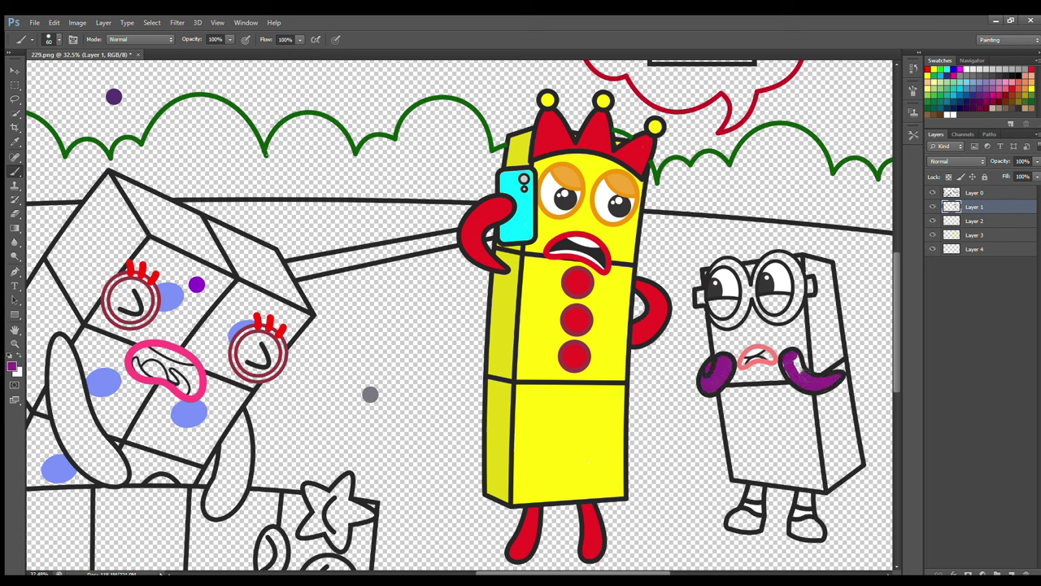
mouse_move(804, 493)
left_mouse_down()
mouse_move(807, 504)
mouse_move(755, 501)
left_mouse_up()
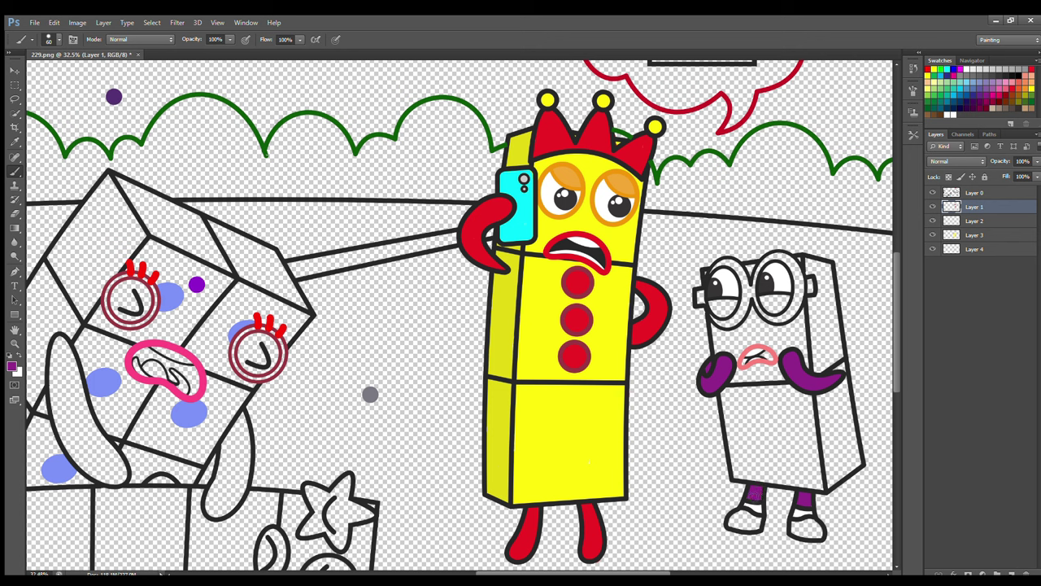
left_click(968, 221)
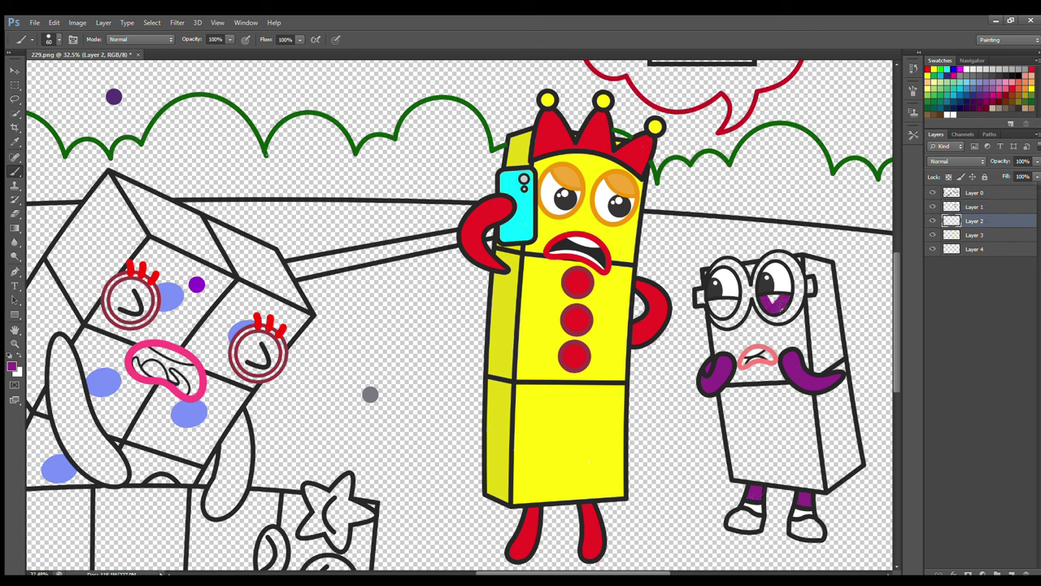
mouse_move(717, 301)
left_mouse_down()
mouse_move(719, 313)
mouse_move(733, 311)
left_mouse_up()
- Choose a brighter purple and paint the glasses frames on Layer 3
left_click(11, 366)
left_click(441, 233)
left_click(550, 185)
left_click(975, 235)
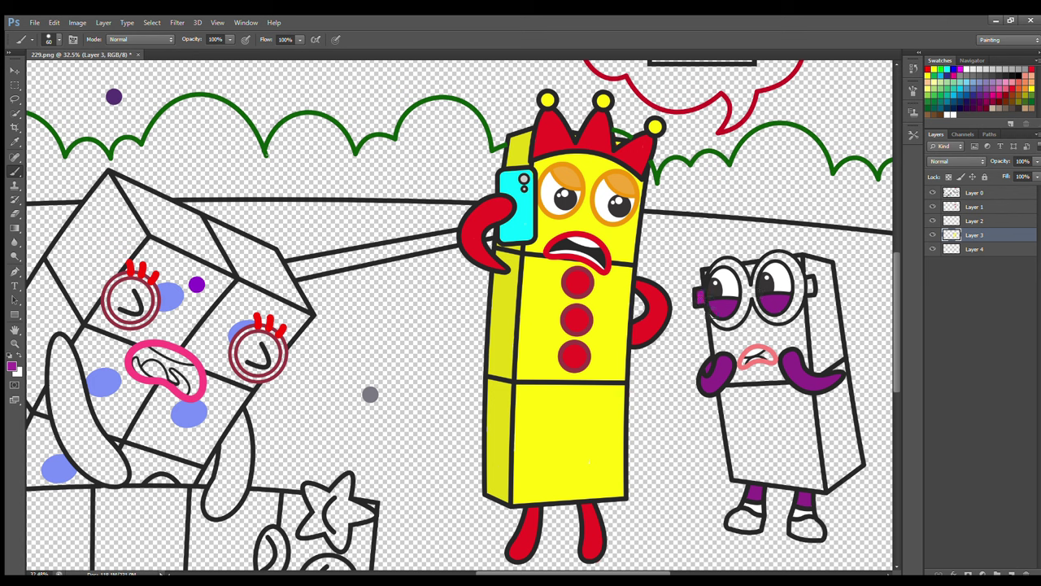
mouse_move(712, 322)
left_mouse_down()
mouse_move(752, 295)
mouse_move(797, 314)
mouse_move(810, 280)
mouse_move(765, 262)
mouse_move(713, 269)
left_mouse_up()
- On Layer 2, fill the glasses-wearing figure's mouth interior with the black sampled from its outline
left_click(968, 221)
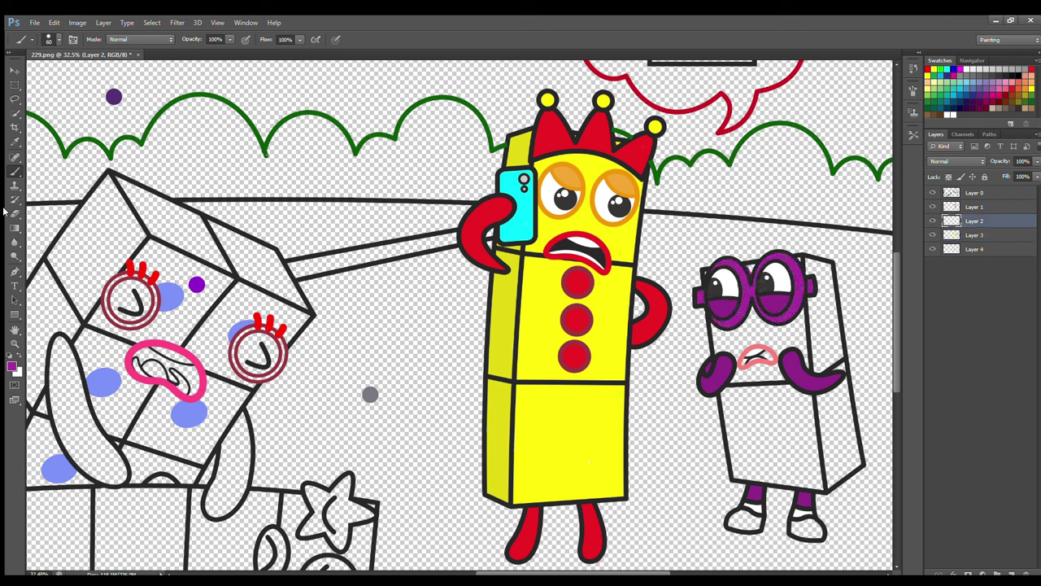
left_click(14, 142)
left_click(760, 356)
left_click(14, 172)
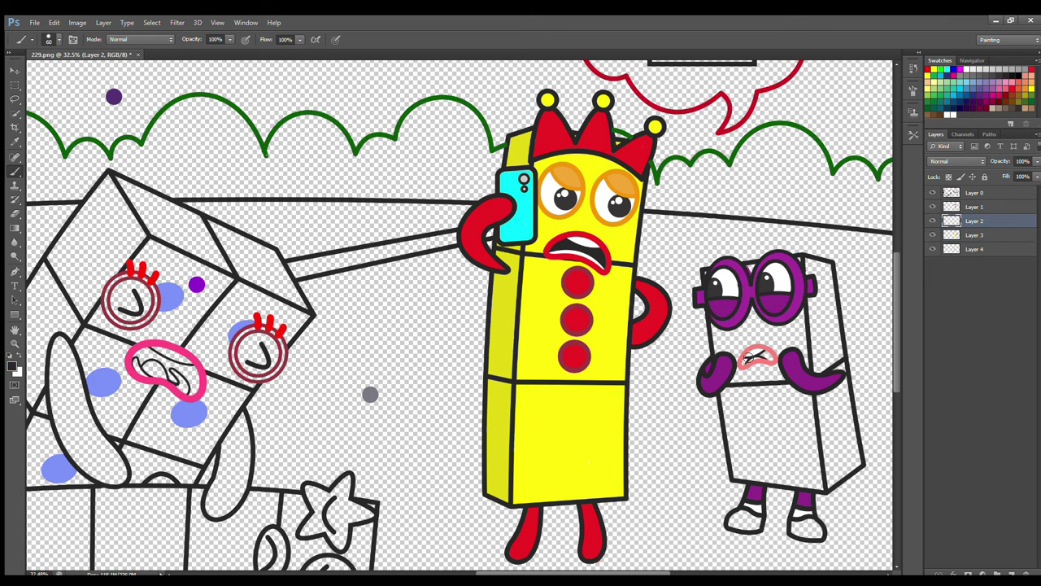
- On Layer 4, paint the glasses-wearing figure's shoes and front faces orange
left_click(966, 249)
left_click(1026, 88)
mouse_move(743, 514)
left_mouse_down()
mouse_move(737, 523)
mouse_move(816, 527)
left_mouse_up()
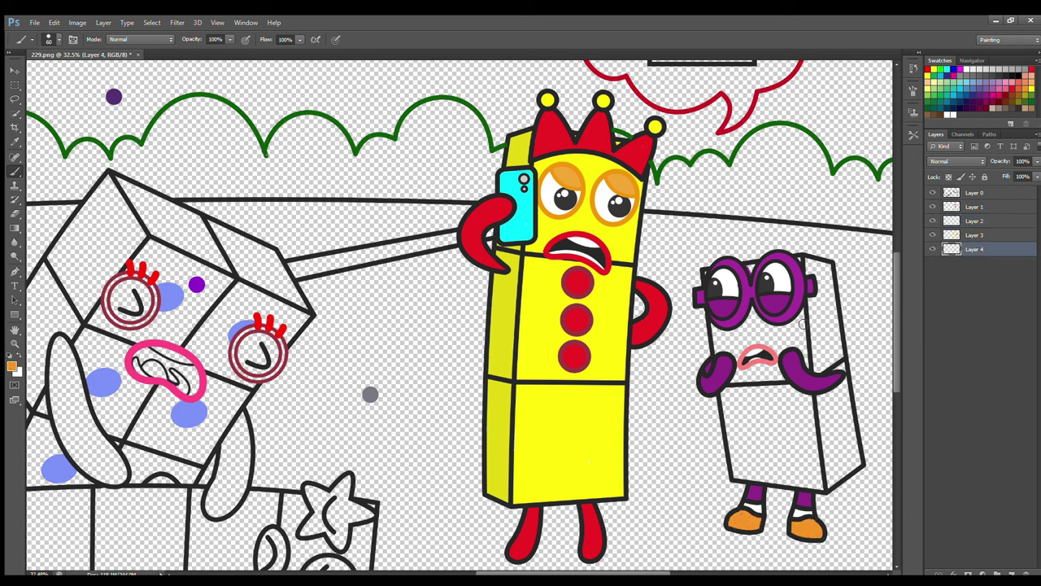
mouse_move(721, 327)
left_mouse_down()
mouse_move(737, 444)
mouse_move(802, 481)
mouse_move(813, 439)
mouse_move(805, 309)
left_mouse_up()
key("bracketright")
key("bracketright")
key("bracketright")
mouse_move(745, 321)
left_mouse_down()
mouse_move(760, 459)
mouse_move(808, 468)
mouse_move(770, 333)
mouse_move(786, 454)
mouse_move(740, 341)
left_mouse_up()
- Add a layer below Layer 4 and paint the glasses-wearing figure's side faces a darker orange
left_click(1011, 574)
left_click_drag(977, 251, 976, 272)
left_click(12, 366)
key("Return")
mouse_move(820, 274)
left_mouse_down()
mouse_move(858, 467)
mouse_move(834, 488)
mouse_move(810, 308)
left_mouse_up()
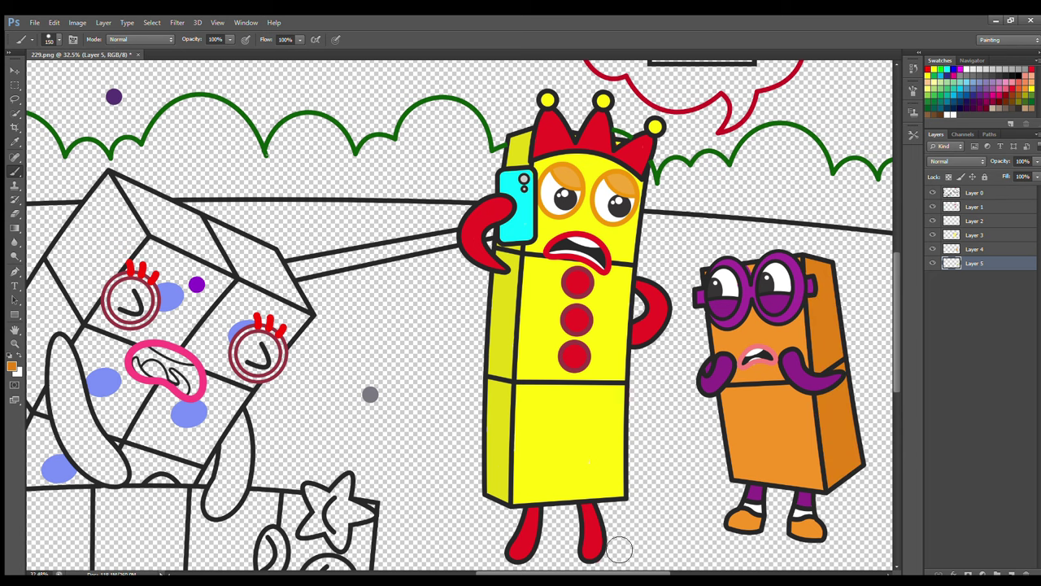
- On Layer 1, paint the lying figure's small oval mouth pink with a reduced brush size
left_click_drag(546, 572, 493, 573)
left_click_drag(896, 291, 889, 323)
scroll(788, 334, "down", 1)
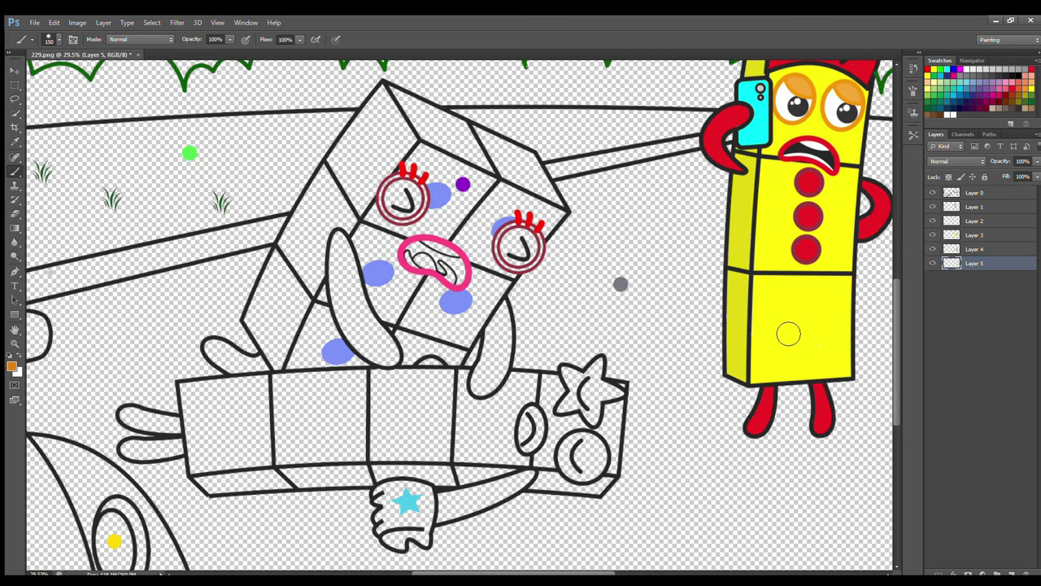
left_click(976, 206)
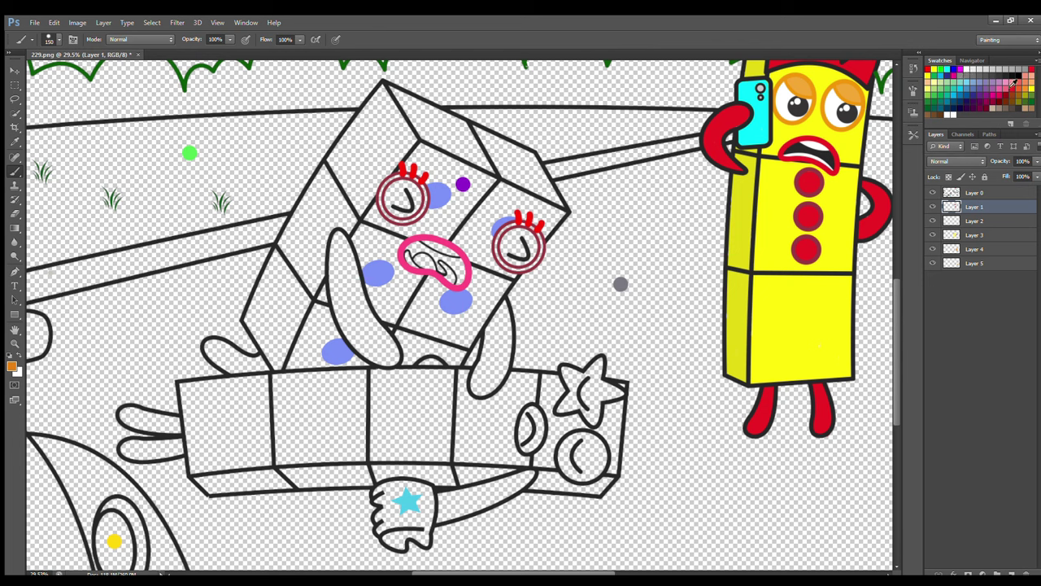
left_click(1012, 84)
key("[")
key("[")
key("[")
key("[")
mouse_move(532, 415)
left_mouse_down()
mouse_move(525, 435)
mouse_move(537, 443)
mouse_move(534, 427)
left_mouse_up()
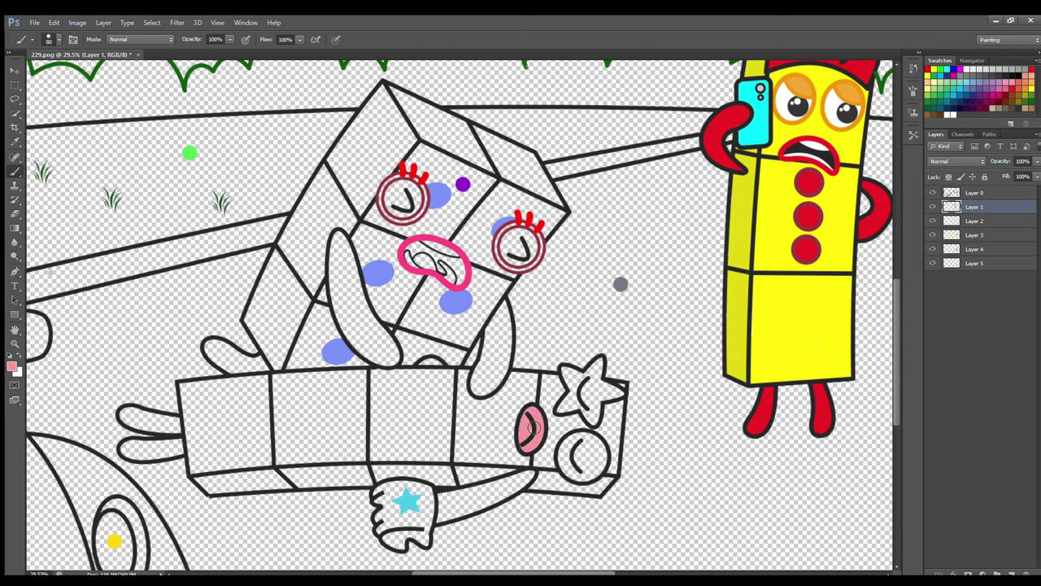
- On Layer 0, paint red splatters around the lying figure's arm and gloved hand
left_click(975, 195)
left_click(930, 70)
left_click(10, 368)
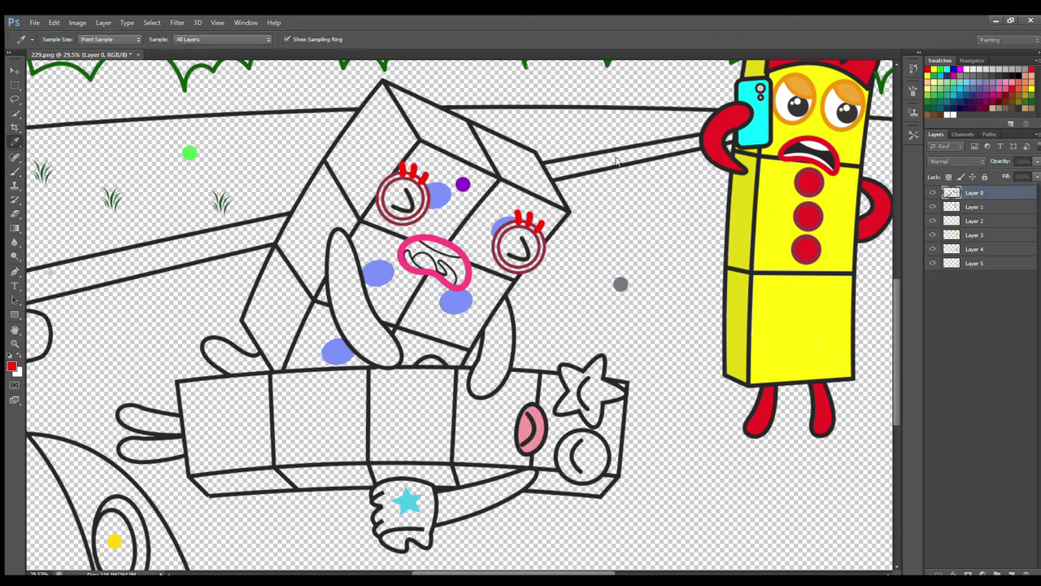
key("b")
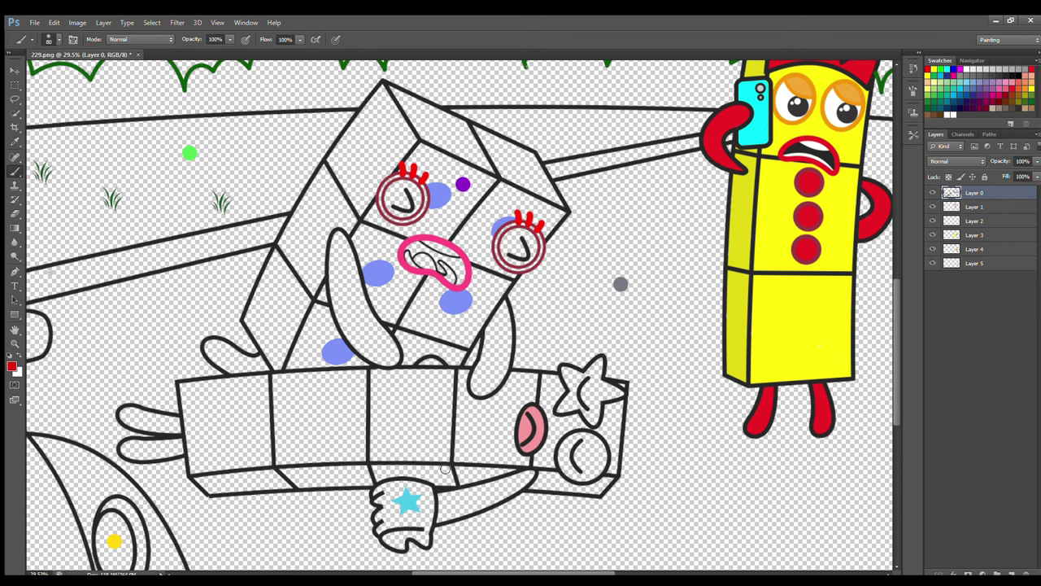
mouse_move(445, 469)
left_mouse_down()
mouse_move(463, 480)
mouse_move(444, 475)
left_mouse_up()
mouse_move(446, 530)
left_mouse_down()
mouse_move(527, 501)
mouse_move(524, 521)
mouse_move(445, 533)
mouse_move(504, 513)
mouse_move(521, 532)
mouse_move(366, 495)
mouse_move(334, 514)
mouse_move(375, 517)
mouse_move(366, 500)
mouse_move(344, 518)
mouse_move(318, 517)
left_mouse_up()
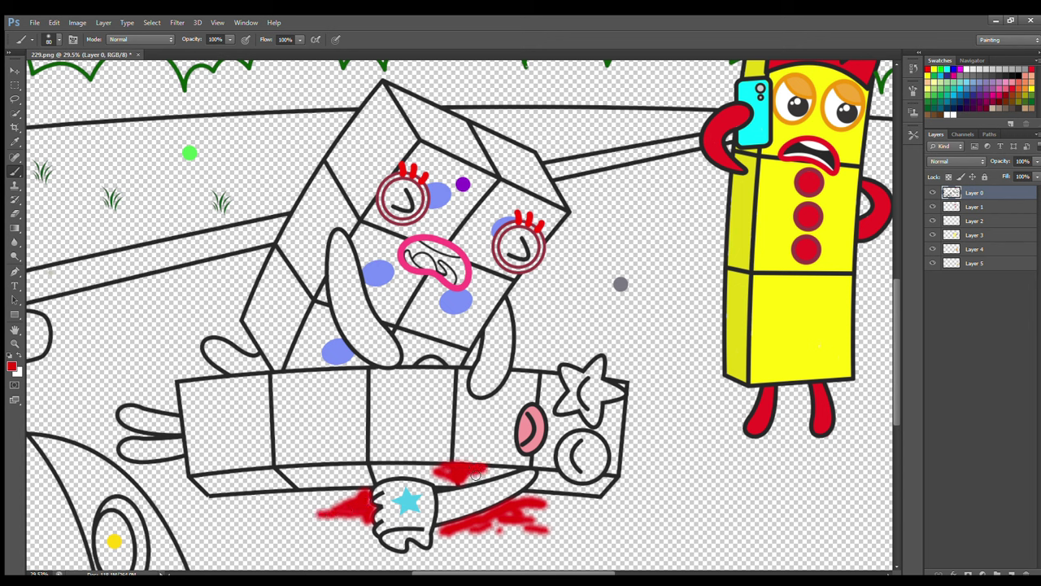
left_click_drag(476, 474, 446, 475)
- On Layer 1, paint the lying figure's star-shaped eye, round eye and arm dark blue
left_click(977, 207)
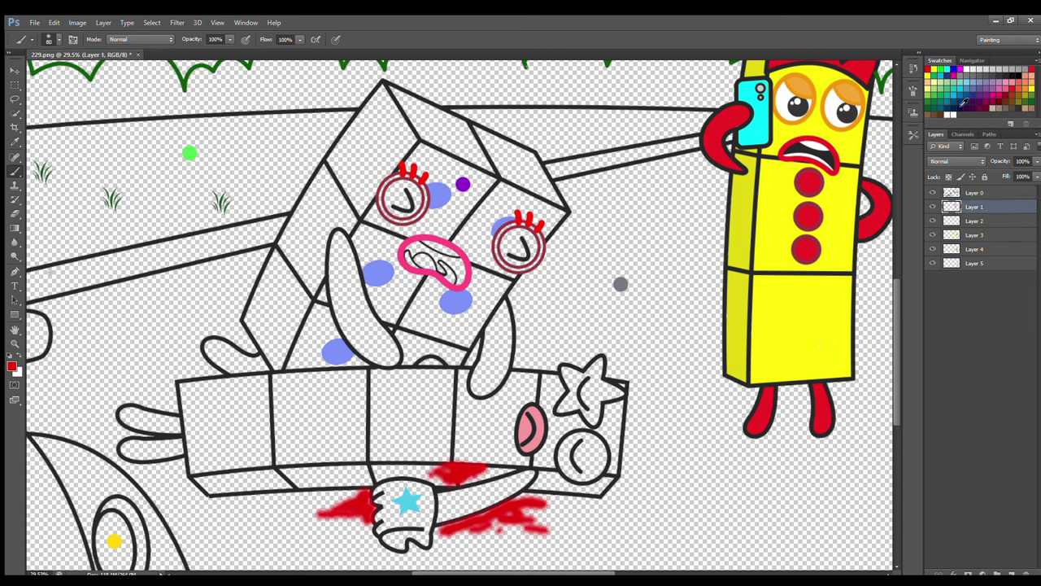
left_click(9, 369)
left_click(504, 249)
left_click(609, 156)
mouse_move(565, 370)
left_mouse_down()
mouse_move(568, 411)
mouse_move(596, 418)
mouse_move(623, 397)
mouse_move(599, 359)
mouse_move(587, 394)
left_mouse_up()
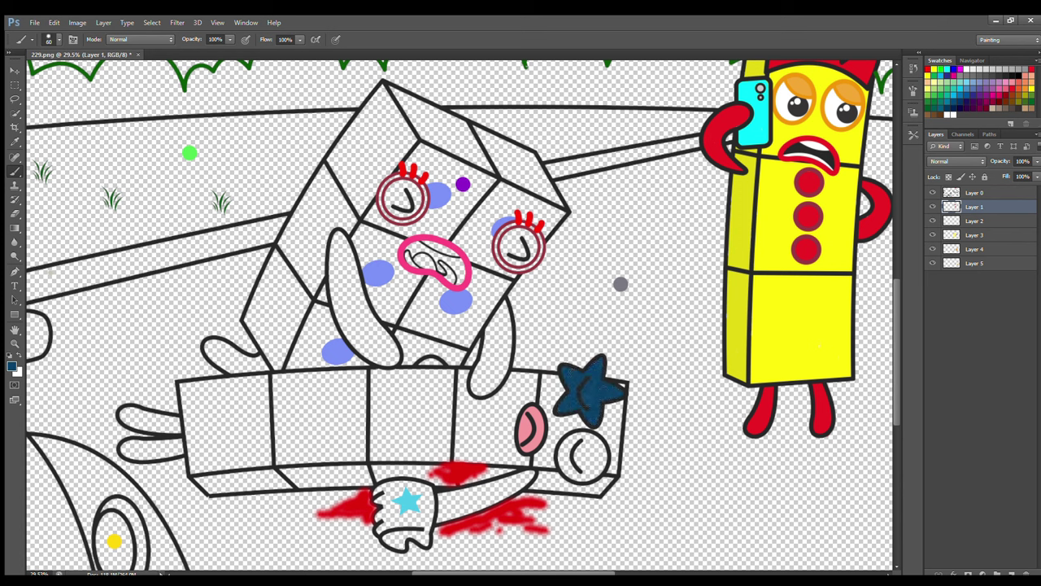
mouse_move(567, 436)
left_mouse_down()
mouse_move(572, 476)
mouse_move(605, 451)
mouse_move(589, 438)
mouse_move(586, 467)
left_mouse_up()
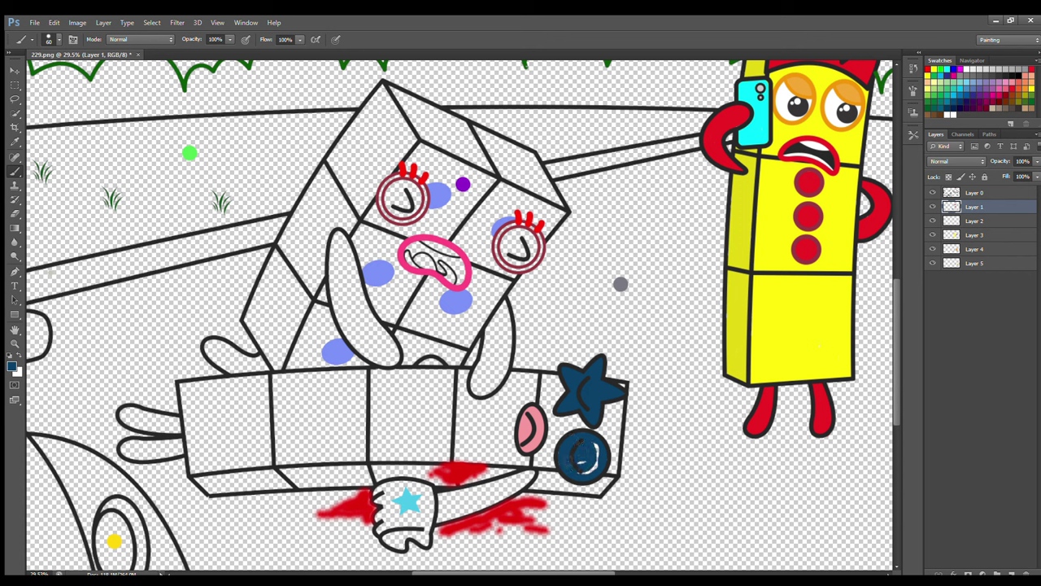
mouse_move(440, 493)
left_mouse_down()
mouse_move(471, 518)
mouse_move(529, 475)
mouse_move(454, 498)
mouse_move(516, 473)
left_mouse_up()
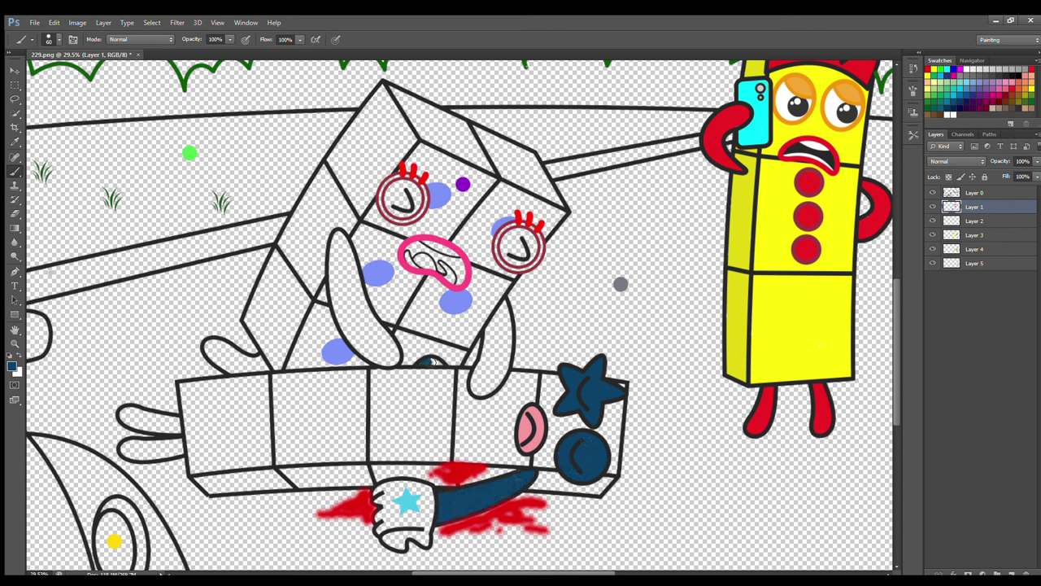
- On Layer 2, paint the lying figure's glove around the cyan star and both legs a slightly lighter blue
left_click(974, 222)
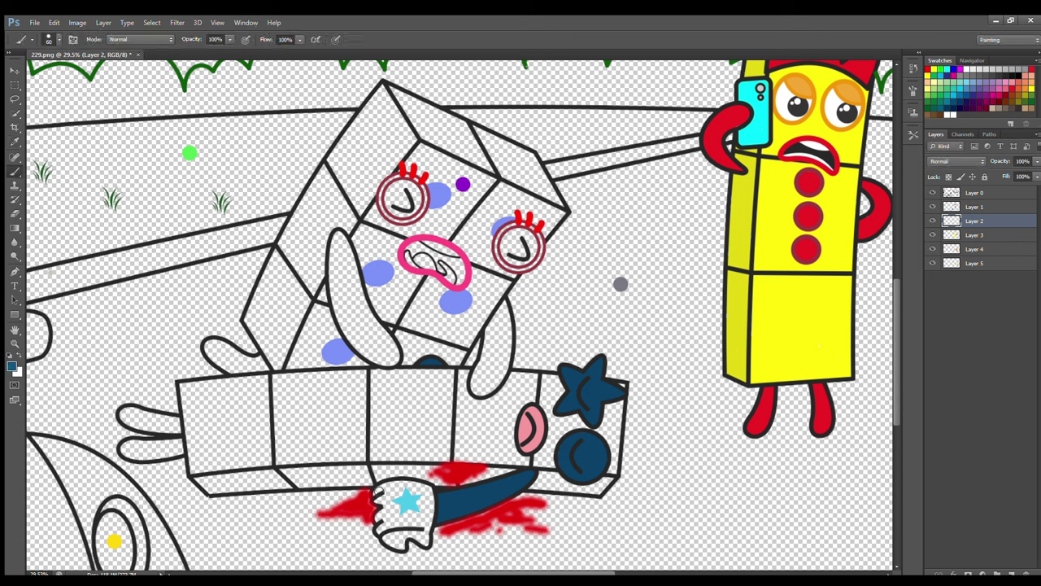
mouse_move(379, 486)
left_mouse_down()
mouse_move(382, 525)
mouse_move(431, 527)
mouse_move(430, 488)
mouse_move(398, 516)
mouse_move(429, 545)
mouse_move(389, 533)
left_mouse_up()
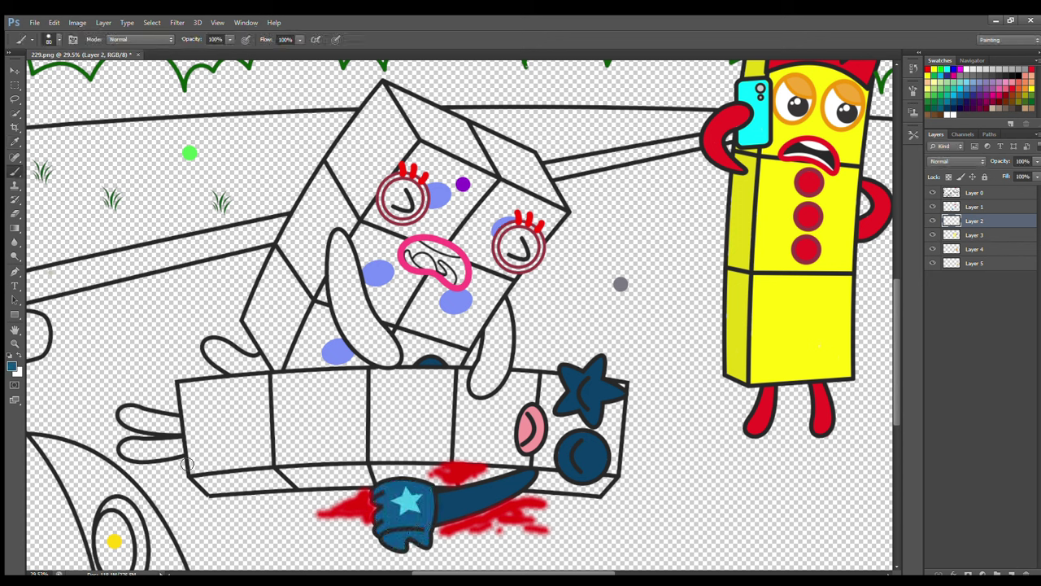
mouse_move(177, 423)
left_mouse_down()
mouse_move(142, 416)
mouse_move(180, 447)
mouse_move(138, 446)
mouse_move(167, 447)
left_mouse_up()
key("e")
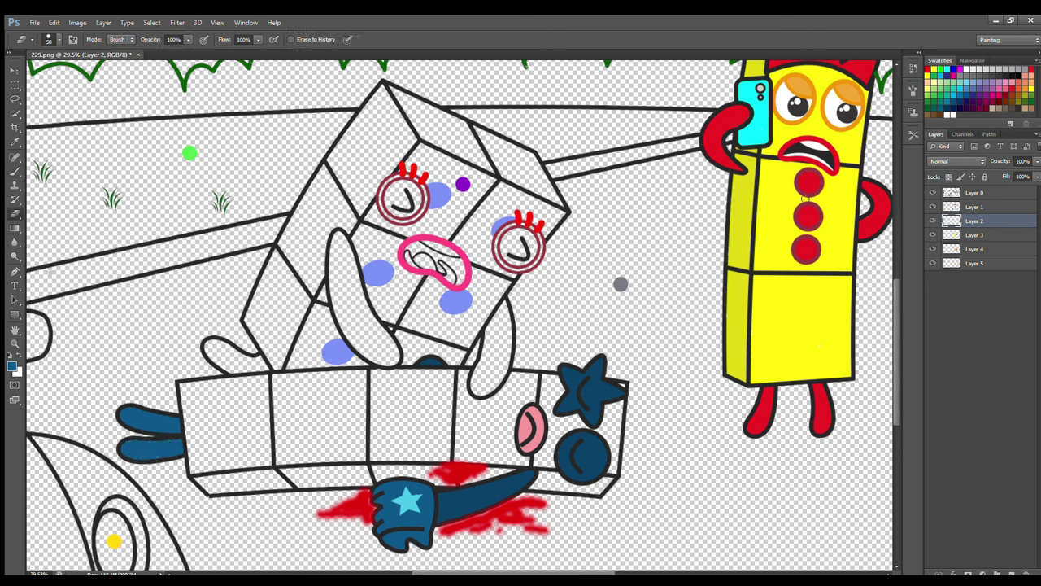
- On Layer 1, paint the leaning figure's arm behind its body maroon, sampling the color from its eye rim
left_click(975, 206)
key("b")
left_click(540, 247, "alt")
mouse_move(491, 329)
left_mouse_down()
mouse_move(483, 390)
mouse_move(503, 371)
mouse_move(508, 309)
mouse_move(486, 376)
left_mouse_up()
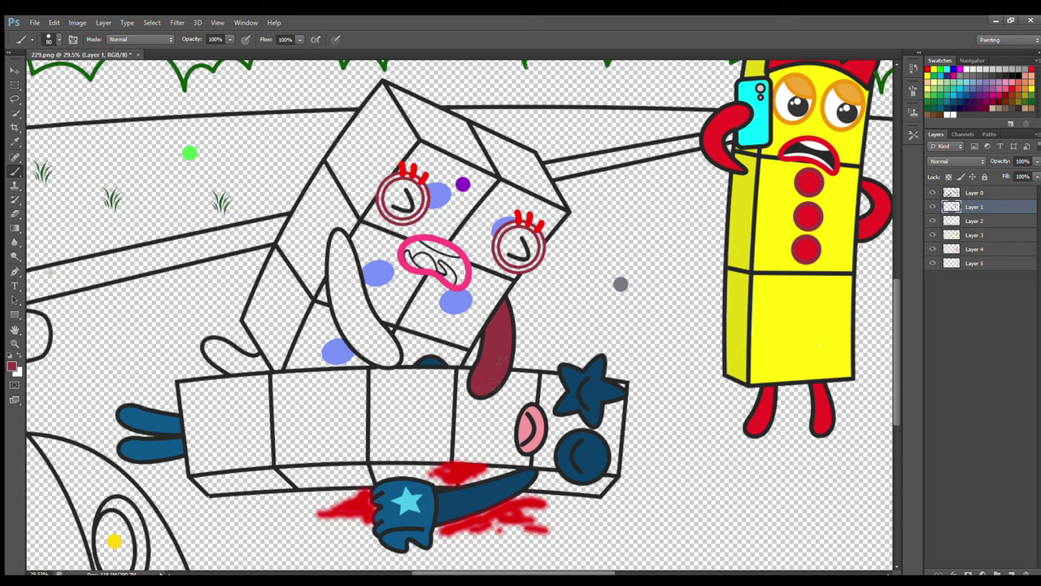
- On Layer 3, paint the lying figure's front block faces cyan, using the color of the star on its glove
left_click(978, 222)
left_click(15, 143)
left_click(403, 503)
left_click(976, 235)
left_click(14, 171)
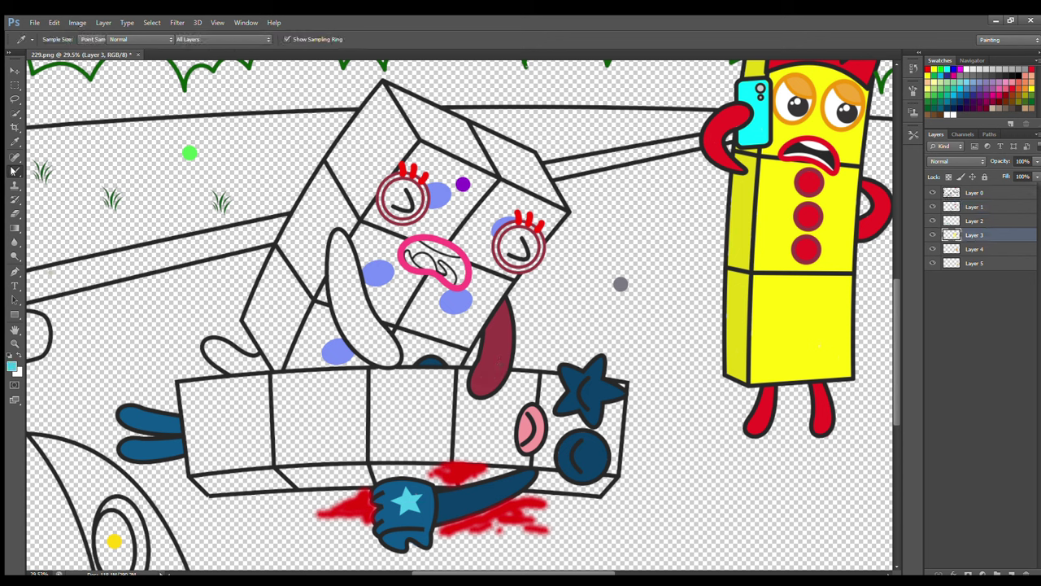
key("b")
mouse_move(181, 388)
left_mouse_down()
mouse_move(539, 379)
mouse_move(625, 421)
mouse_move(549, 464)
mouse_move(196, 468)
mouse_move(224, 398)
mouse_move(390, 397)
mouse_move(619, 447)
mouse_move(266, 455)
mouse_move(519, 433)
mouse_move(225, 444)
mouse_move(514, 430)
left_mouse_up()
key("bracketright")
key("bracketright")
key("bracketright")
key("bracketright")
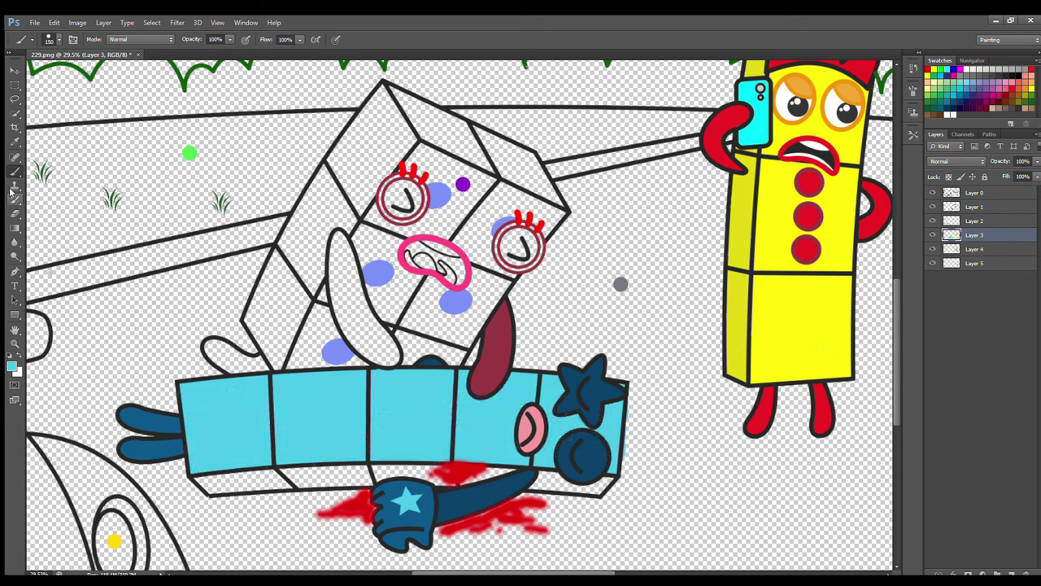
- On Layer 4, paint the narrow lower side faces of the lying figure a darker cyan
left_click(15, 213)
key("alt+bracketleft")
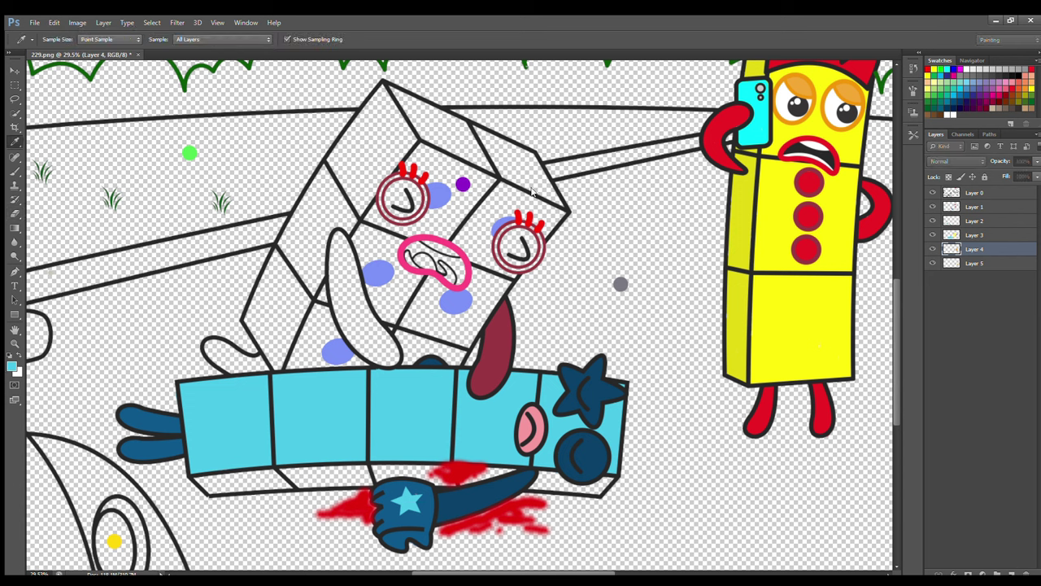
key("b")
left_click_drag(218, 483, 622, 482)
- On Layer 1, paint red splatters on the lying figure's middle block with the sampled splatter red
left_click(990, 207)
left_click(467, 471, "alt")
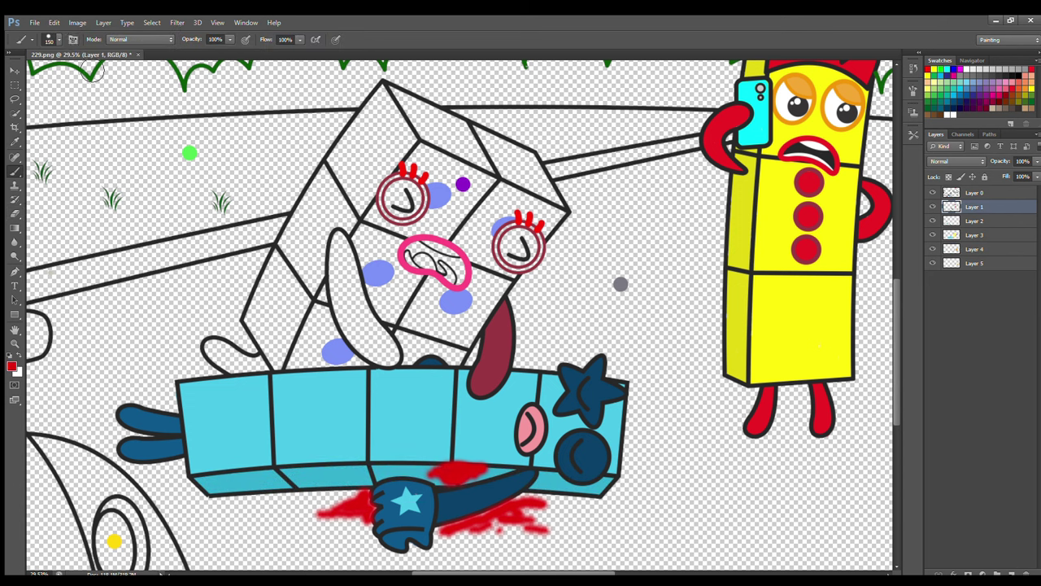
mouse_move(390, 388)
left_mouse_down()
mouse_move(429, 414)
mouse_move(406, 426)
mouse_move(407, 391)
mouse_move(436, 435)
mouse_move(386, 396)
mouse_move(418, 416)
mouse_move(388, 418)
left_mouse_up()
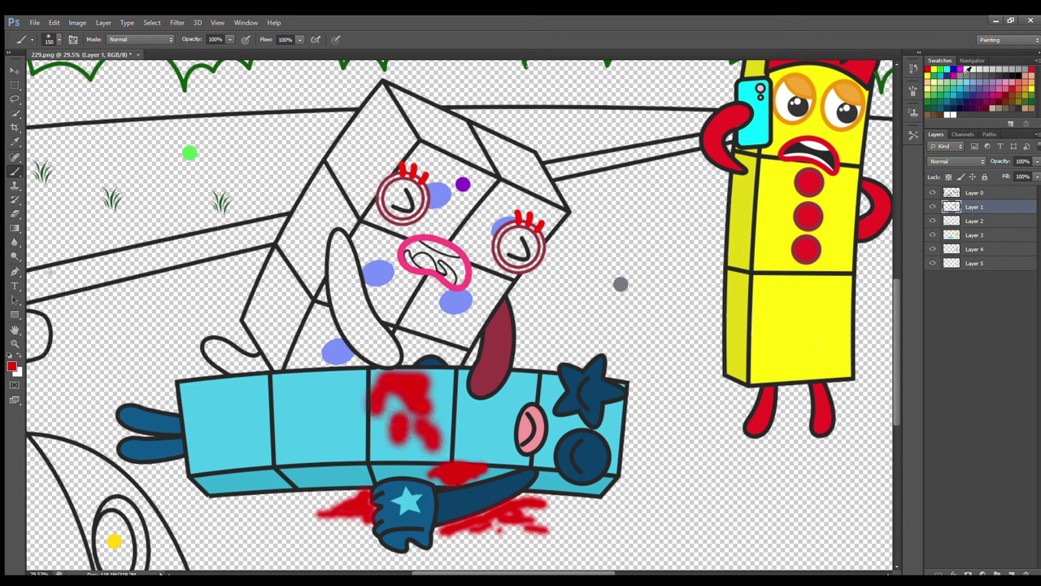
- On Layer 1, paint the inside of both of the leaning figure's eyes white with a brush size of 30
key("x")
key("bracketleft")
key("bracketleft")
key("bracketleft")
key("bracketleft")
left_click_drag(407, 200, 398, 199)
mouse_move(511, 244)
left_mouse_down()
mouse_move(528, 258)
mouse_move(518, 242)
left_mouse_up()
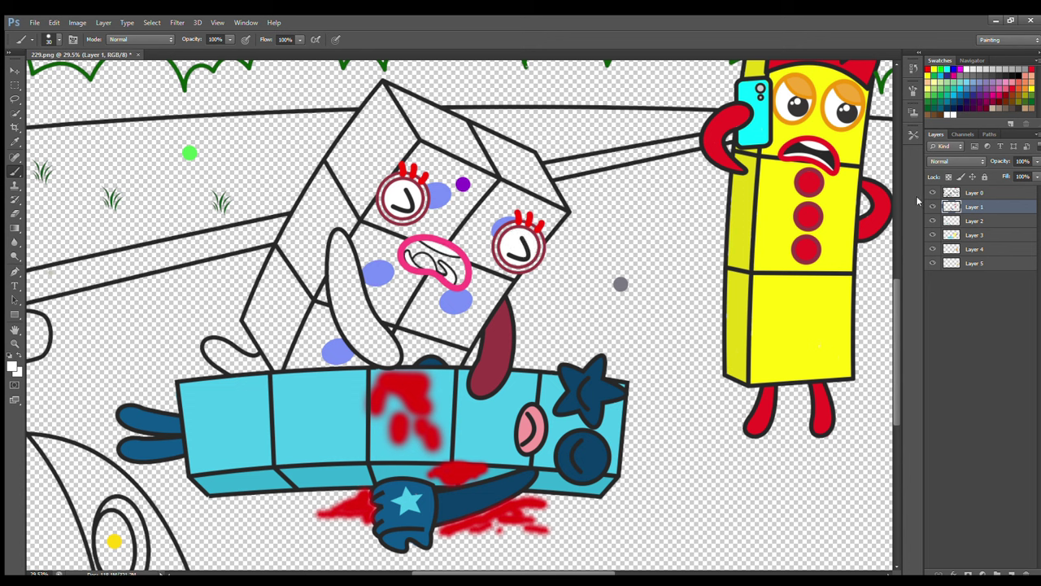
- Paint the leaning figure's tongue pink on Layer 2 and the inside of its mouth black on Layer 3
left_click(975, 220)
left_click(407, 250, "alt")
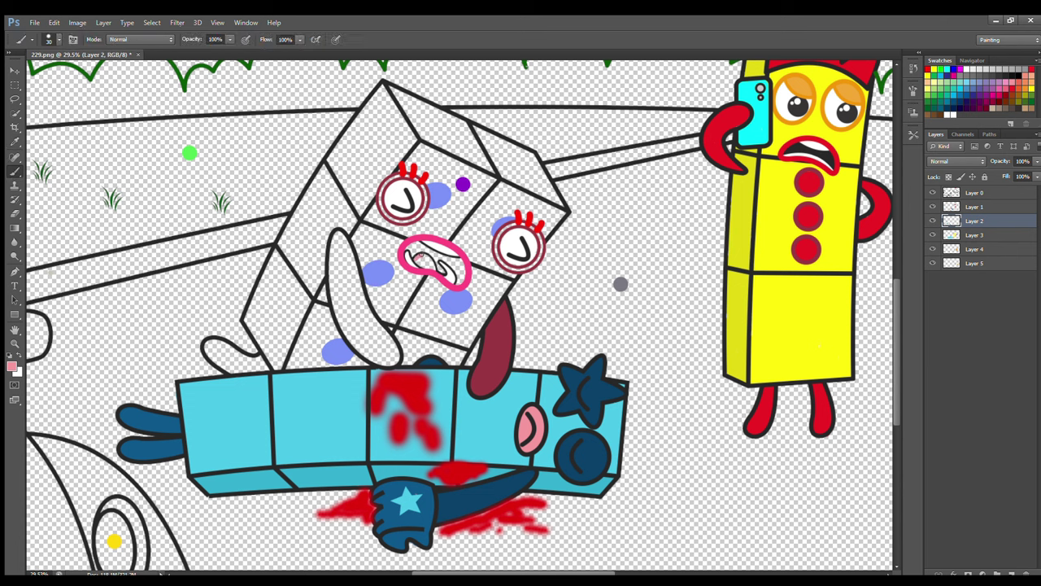
left_click(975, 235)
key("bracketright")
key("bracketright")
key("bracketright")
key("d")
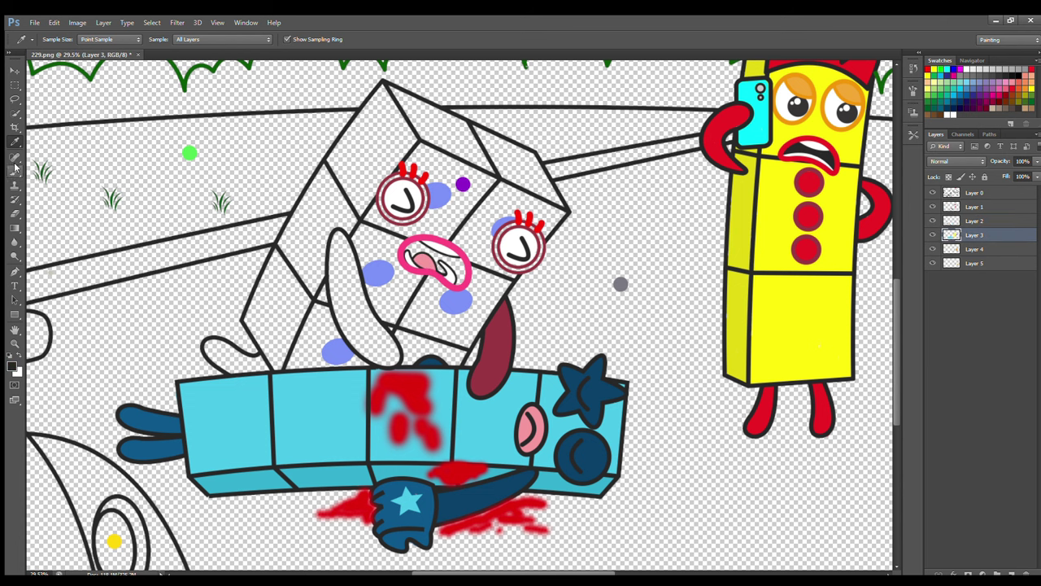
mouse_move(422, 245)
left_mouse_down()
mouse_move(458, 258)
mouse_move(435, 273)
left_mouse_up()
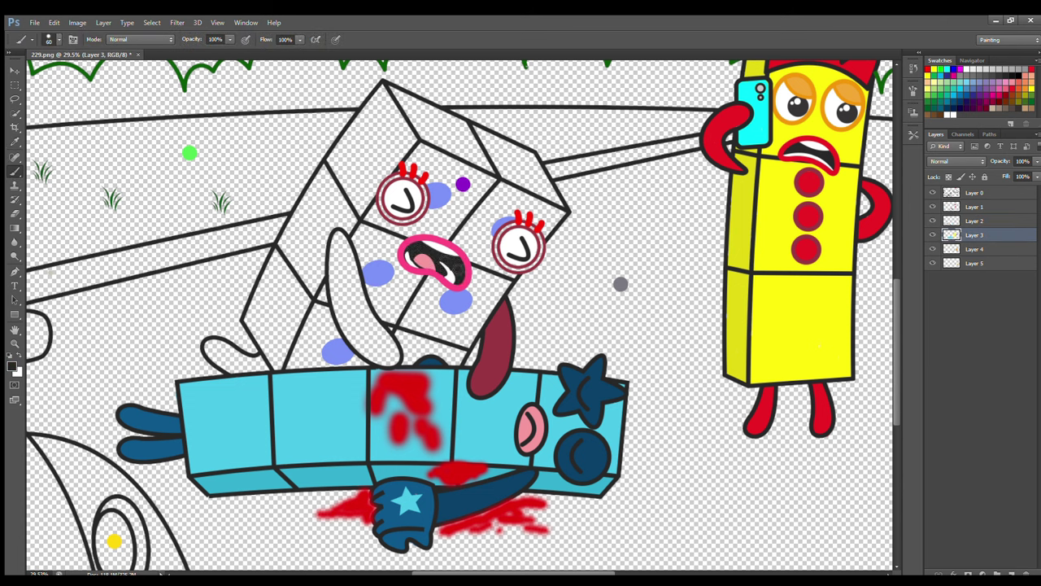
- On Layer 1, paint the leaning figure's front arm and its leg maroon with a brush size of 80
left_click(968, 207)
left_click(495, 346, "alt")
key("bracketright")
key("bracketright")
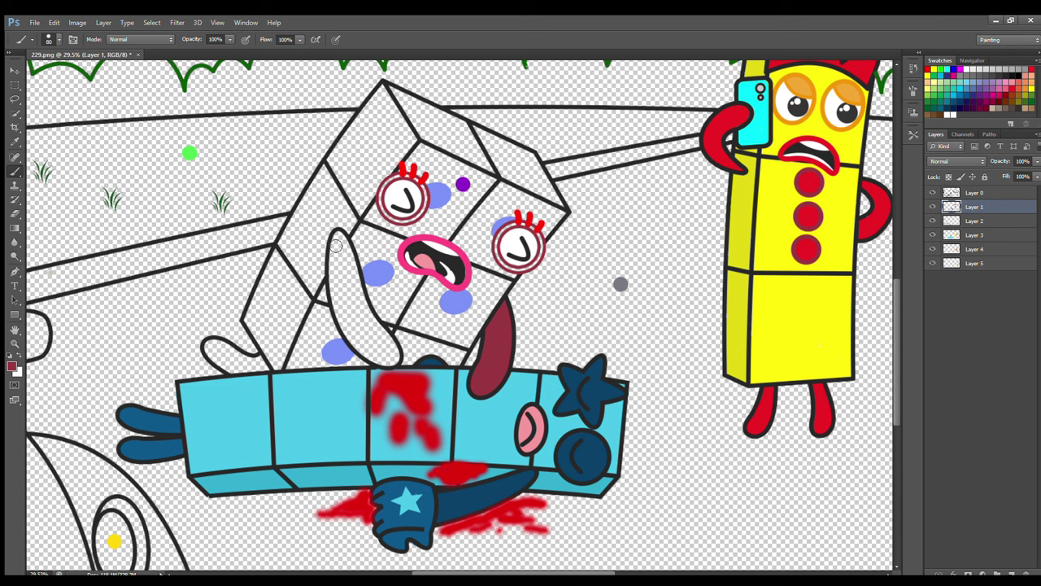
mouse_move(336, 245)
left_mouse_down()
mouse_move(336, 297)
mouse_move(373, 358)
mouse_move(397, 360)
mouse_move(348, 262)
mouse_move(382, 349)
mouse_move(341, 301)
left_mouse_up()
mouse_move(270, 363)
left_mouse_down()
mouse_move(210, 348)
mouse_move(265, 366)
left_mouse_up()
- On Layer 2, paint the rims around both of the leaning figure's eyes red
left_click(974, 220)
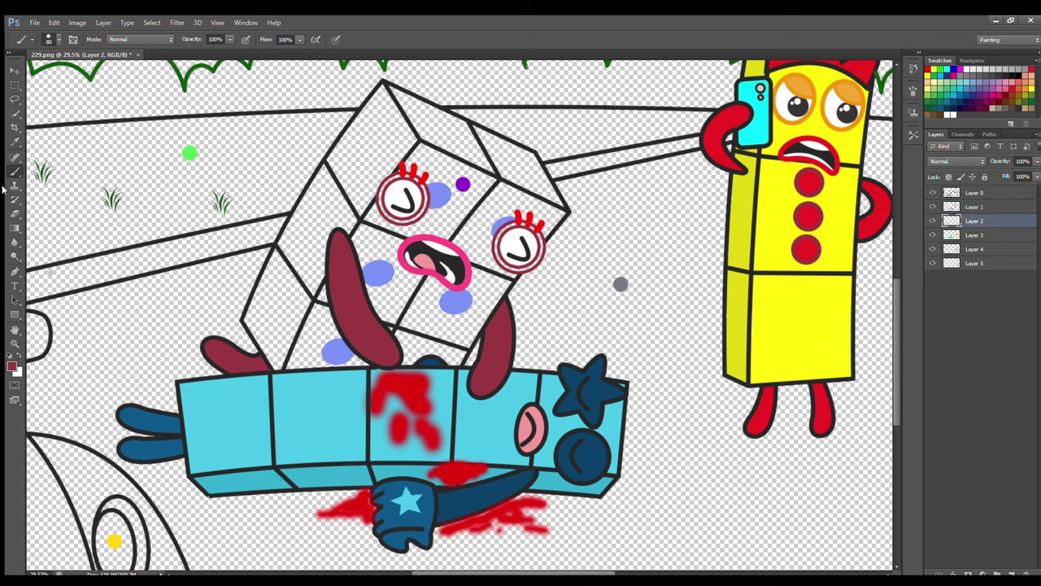
left_click(424, 175, "alt")
left_click_drag(403, 218, 414, 183)
mouse_move(508, 233)
left_mouse_down()
mouse_move(499, 252)
mouse_move(537, 265)
mouse_move(538, 234)
mouse_move(535, 254)
left_mouse_up()
- On Layer 4, paint the leaning figure's front block faces purple, using the color of the purple reference dot
left_click(975, 249)
left_click(462, 183, "alt")
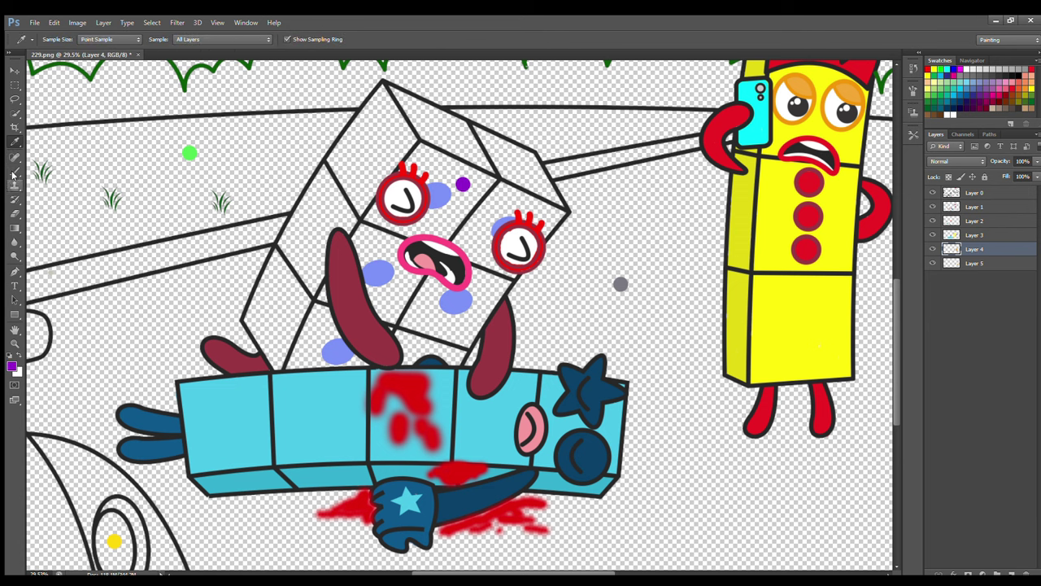
left_click_drag(425, 145, 405, 168)
left_click(373, 212)
mouse_move(332, 286)
left_mouse_down()
mouse_move(291, 374)
mouse_move(456, 369)
mouse_move(523, 255)
left_mouse_up()
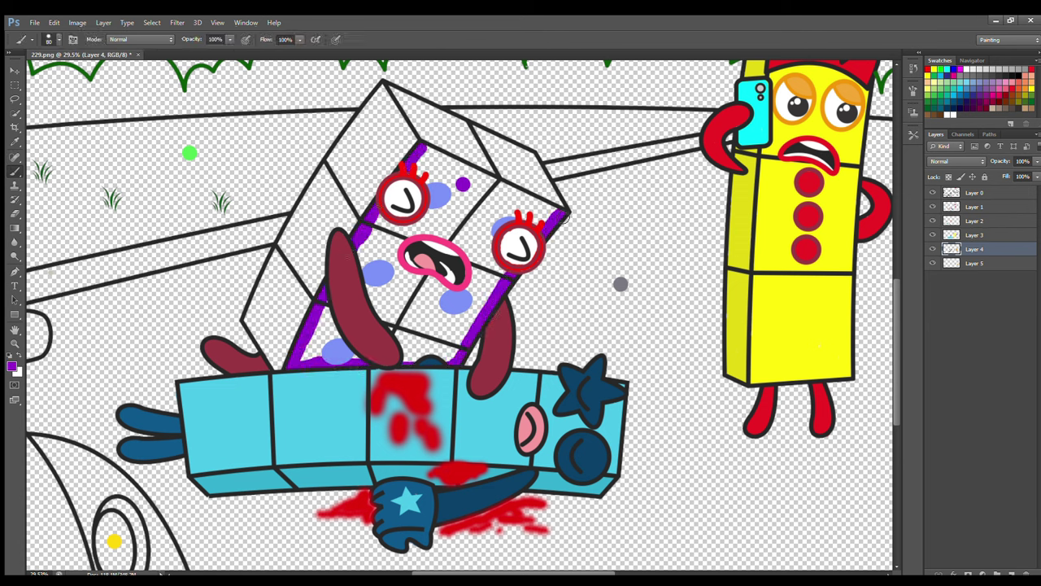
mouse_move(565, 215)
left_mouse_down()
mouse_move(451, 164)
mouse_move(379, 243)
mouse_move(411, 355)
mouse_move(514, 244)
mouse_move(383, 295)
mouse_move(431, 321)
mouse_move(337, 335)
left_mouse_up()
key("bracketright")
key("bracketright")
key("bracketright")
key("bracketright")
key("bracketright")
key("bracketright")
key("bracketright")
- On Layer 5, paint the leaning figure's top and side block faces a darker purple
left_click(974, 263)
key("bracketleft")
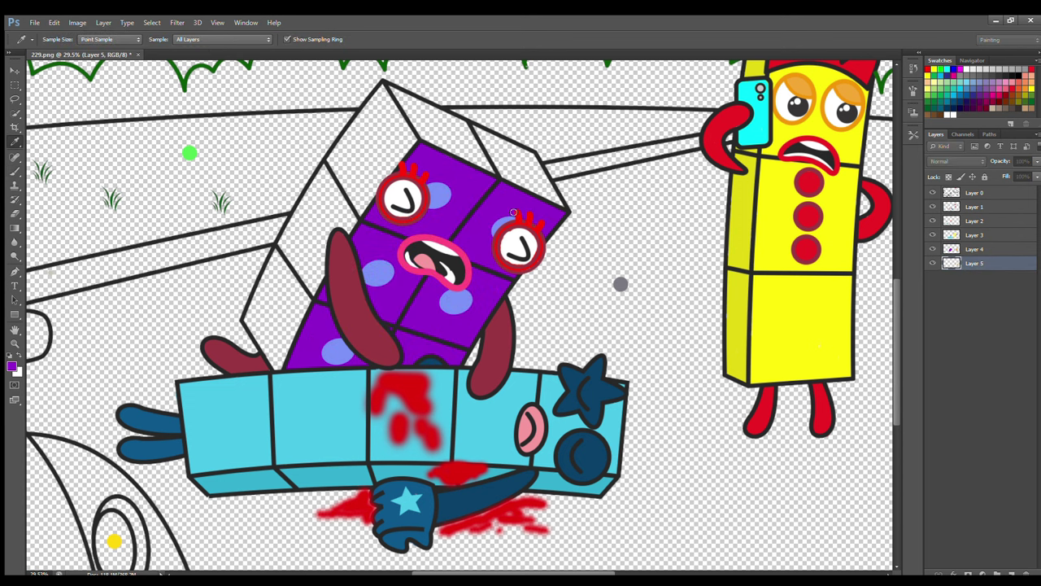
mouse_move(268, 325)
left_mouse_down()
mouse_move(277, 358)
mouse_move(271, 298)
mouse_move(301, 215)
mouse_move(388, 91)
mouse_move(521, 158)
mouse_move(557, 207)
mouse_move(402, 122)
mouse_move(281, 337)
mouse_move(389, 202)
left_mouse_up()
key("bracketright")
key("bracketright")
- On Layer 1, paint the car's headlight yellow with the color of its reference dot
left_click_drag(493, 573, 439, 573)
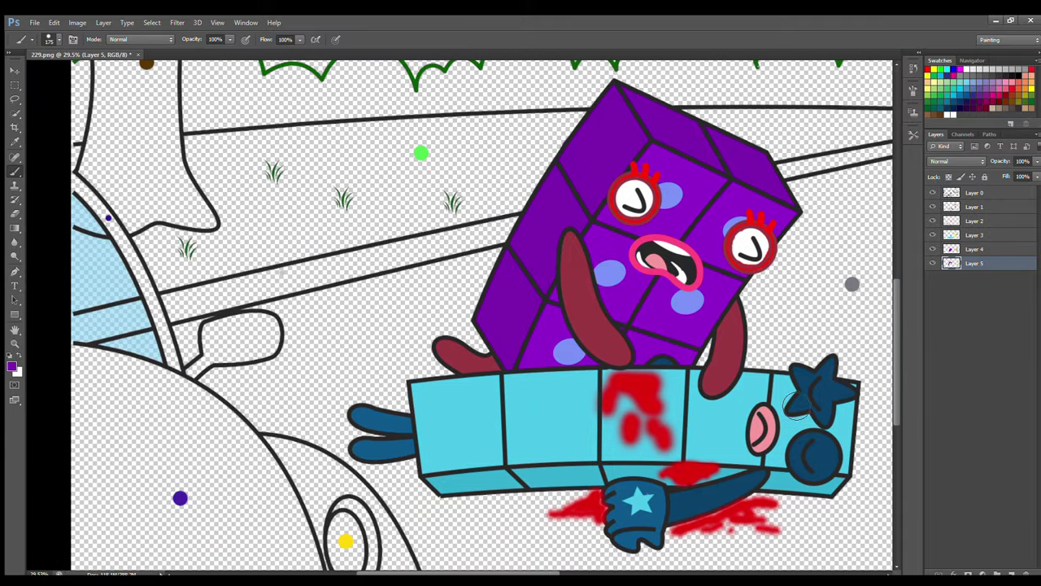
left_click_drag(896, 349, 896, 352)
left_click_drag(500, 573, 509, 572)
left_click(974, 206)
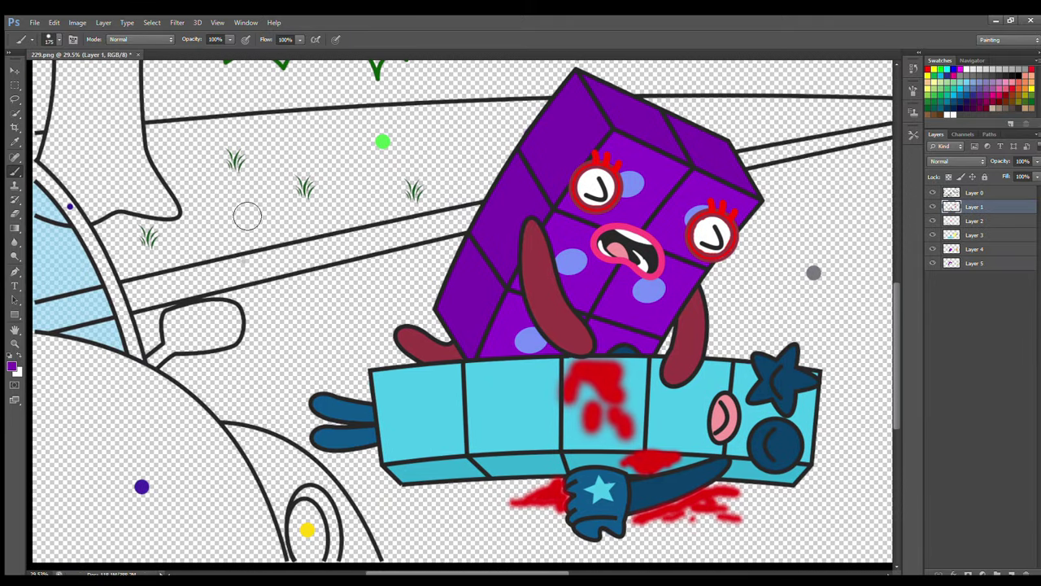
left_click(308, 529, "alt")
mouse_move(315, 512)
left_mouse_down()
mouse_move(301, 542)
mouse_move(320, 563)
mouse_move(311, 500)
mouse_move(330, 518)
left_mouse_up()
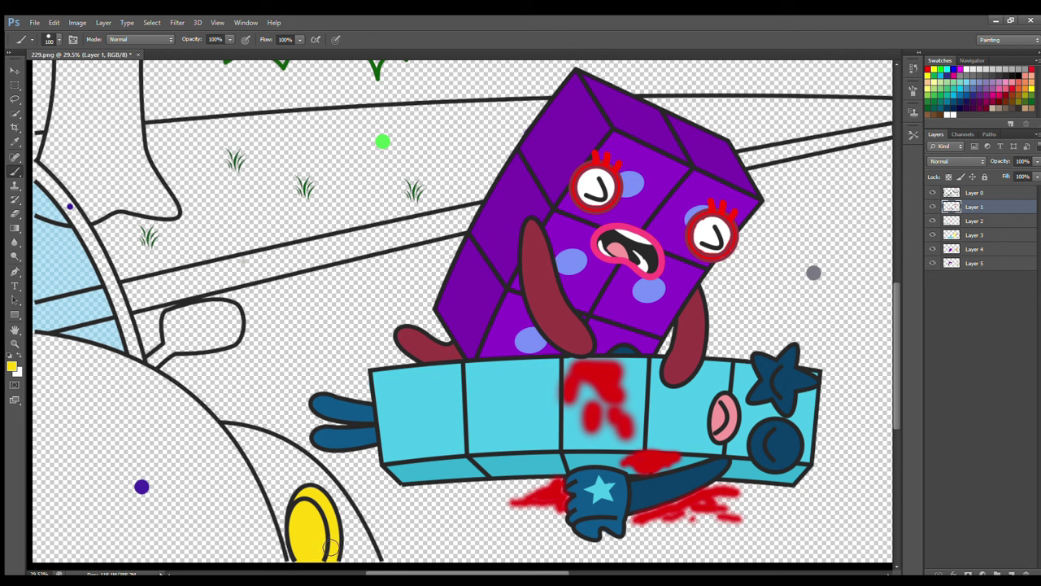
- On Layer 2, paint the car's windshield frame, side mirror and fender dark indigo
left_click(973, 221)
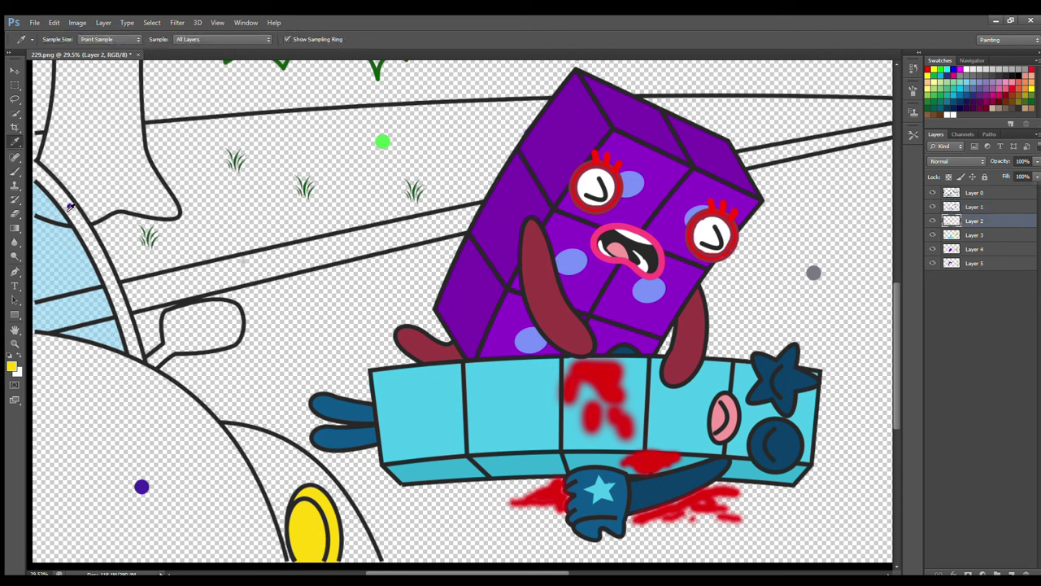
left_click(69, 206, "alt")
mouse_move(34, 159)
left_mouse_down()
mouse_move(86, 232)
mouse_move(140, 355)
mouse_move(237, 340)
mouse_move(233, 310)
mouse_move(186, 311)
mouse_move(176, 347)
mouse_move(221, 316)
mouse_move(222, 329)
mouse_move(187, 358)
left_mouse_up()
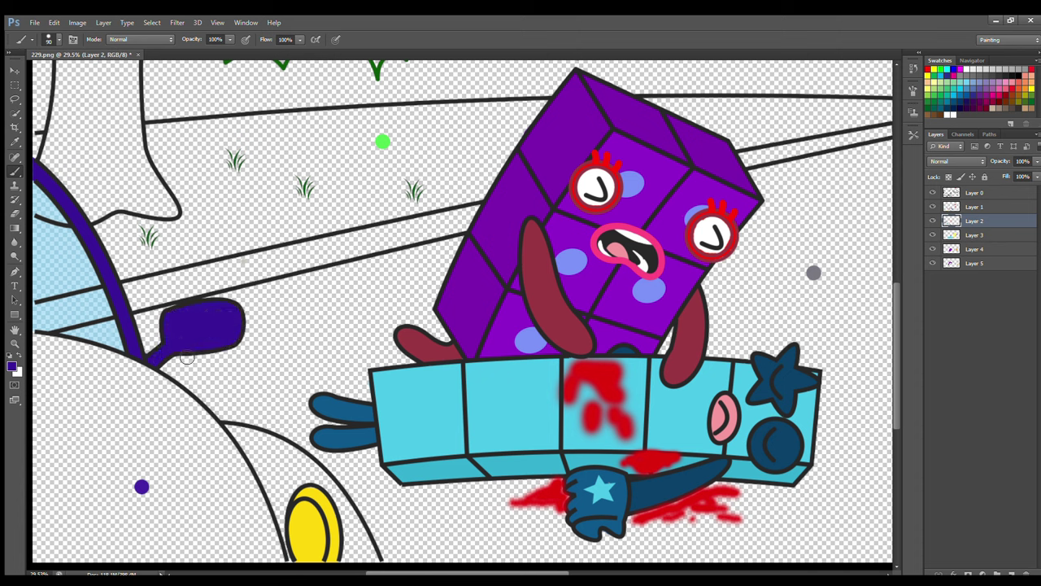
mouse_move(231, 428)
left_mouse_down()
mouse_move(272, 492)
mouse_move(291, 558)
left_mouse_up()
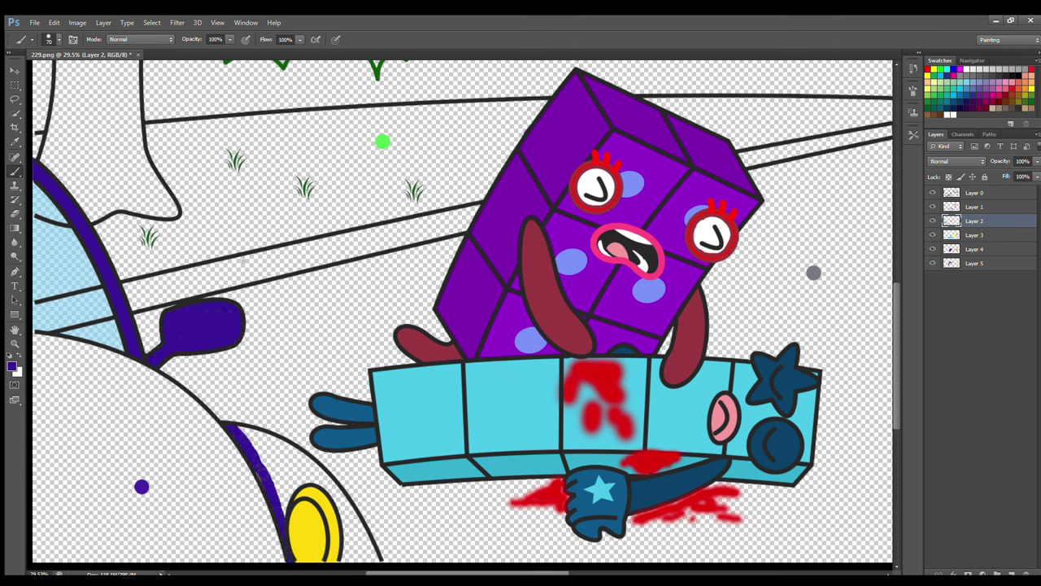
mouse_move(242, 434)
left_mouse_down()
mouse_move(323, 476)
mouse_move(368, 544)
mouse_move(358, 564)
mouse_move(271, 454)
mouse_move(292, 508)
mouse_move(348, 547)
left_mouse_up()
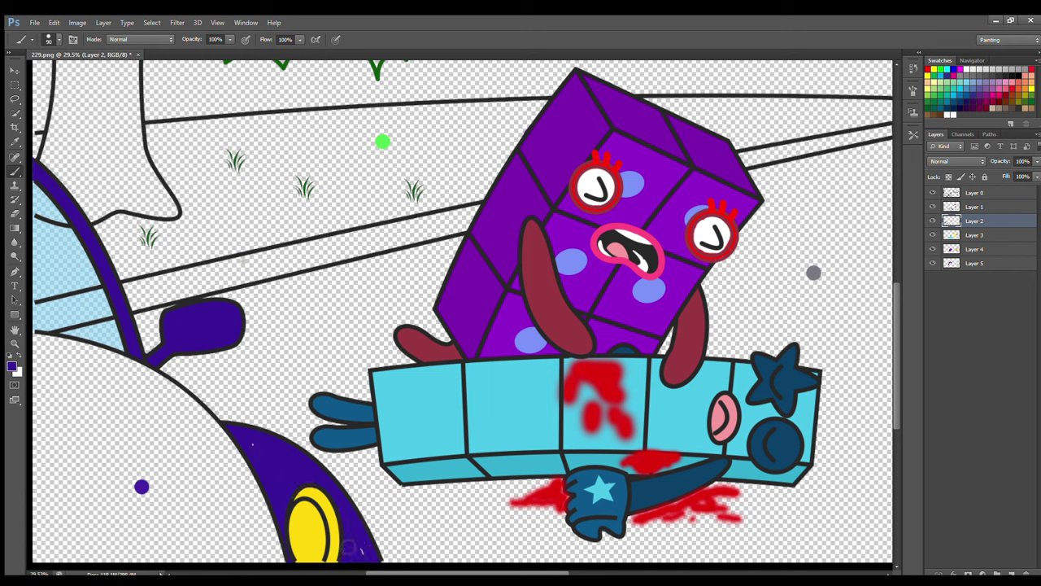
- On Layer 3, paint the car's hood a slightly lighter indigo, enlarging the brush to fill the large area
left_click(974, 235)
key("bracketleft")
key("bracketleft")
key("bracketleft")
mouse_move(35, 332)
left_mouse_down()
mouse_move(130, 366)
mouse_move(172, 391)
mouse_move(250, 475)
mouse_move(286, 561)
mouse_move(166, 553)
mouse_move(113, 566)
mouse_move(50, 472)
mouse_move(45, 365)
mouse_move(194, 431)
mouse_move(273, 558)
mouse_move(66, 516)
mouse_move(210, 471)
mouse_move(78, 492)
mouse_move(154, 512)
mouse_move(122, 450)
mouse_move(194, 502)
left_mouse_up()
key("bracketright")
key("bracketright")
key("bracketright")
key("bracketright")
key("bracketright")
key("bracketright")
key("bracketright")
key("bracketright")
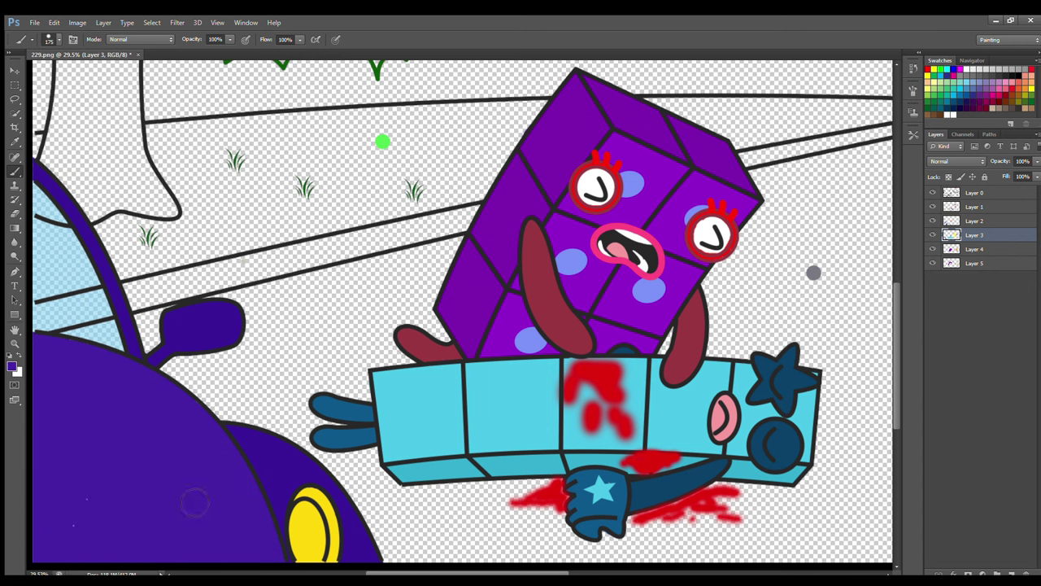
- On Layer 1, paint the foliage on the car side of the tree green, sampled from the green reference dot
left_click_drag(892, 415, 901, 332)
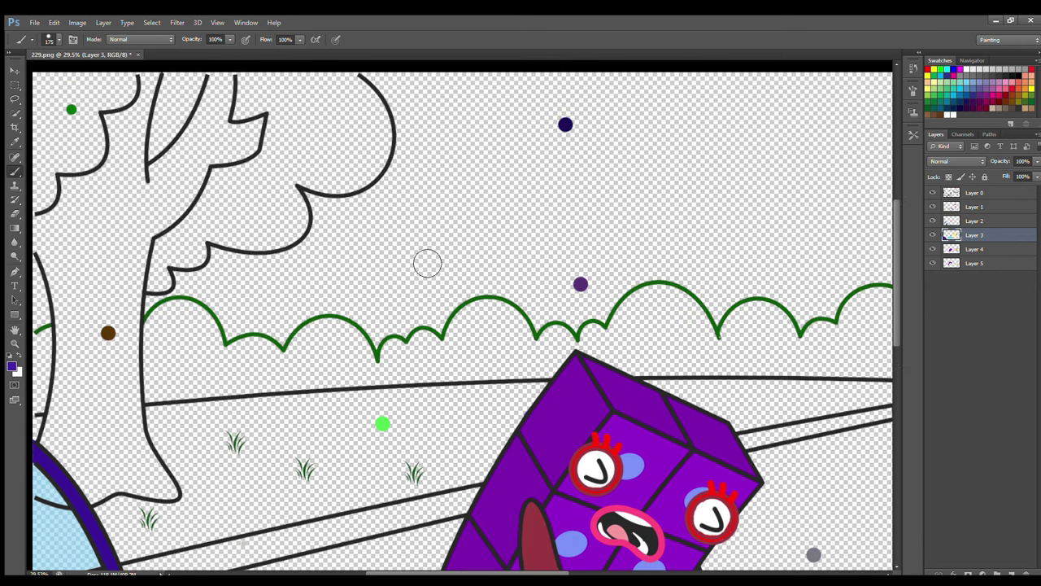
left_click(975, 206)
key("i")
left_click(71, 110)
key("b")
mouse_move(44, 207)
left_mouse_down()
mouse_move(62, 175)
mouse_move(88, 173)
mouse_move(109, 110)
mouse_move(137, 86)
mouse_move(93, 93)
mouse_move(57, 154)
left_mouse_up()
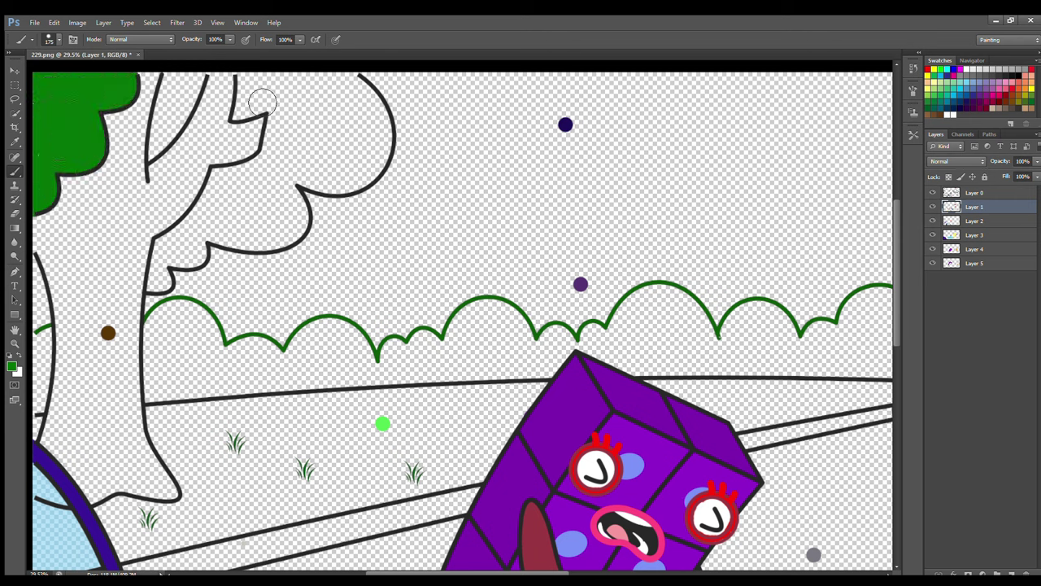
- Paint the large foliage mass on the other side of the tree green, adjusting the brush size for its edges
key("bracketleft")
key("bracketleft")
key("bracketleft")
key("bracketleft")
mouse_move(243, 75)
left_mouse_down()
mouse_move(241, 99)
mouse_move(267, 112)
mouse_move(270, 156)
mouse_move(218, 172)
mouse_move(161, 253)
mouse_move(213, 237)
mouse_move(280, 245)
mouse_move(297, 183)
mouse_move(358, 186)
mouse_move(389, 122)
mouse_move(325, 76)
mouse_move(254, 85)
mouse_move(368, 106)
mouse_move(379, 122)
mouse_move(281, 158)
mouse_move(277, 220)
mouse_move(232, 208)
mouse_move(248, 191)
left_mouse_up()
key("bracketright")
key("bracketright")
key("bracketright")
key("bracketright")
key("bracketright")
key("bracketright")
key("bracketleft")
key("bracketleft")
left_click_drag(199, 240, 184, 254)
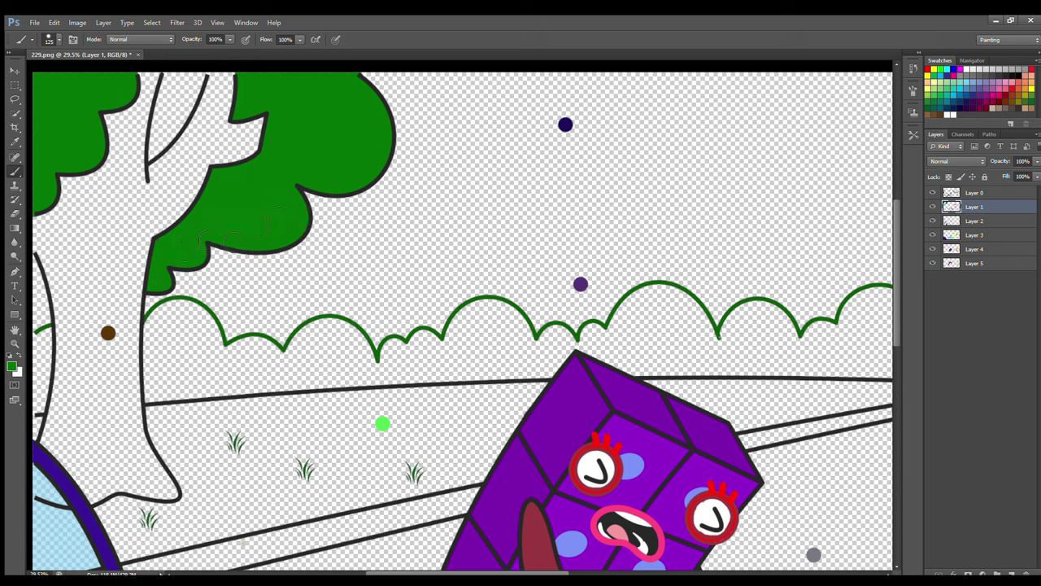
- On Layer 2, paint brown along the base and outer edge of the tree trunk
left_click(973, 221)
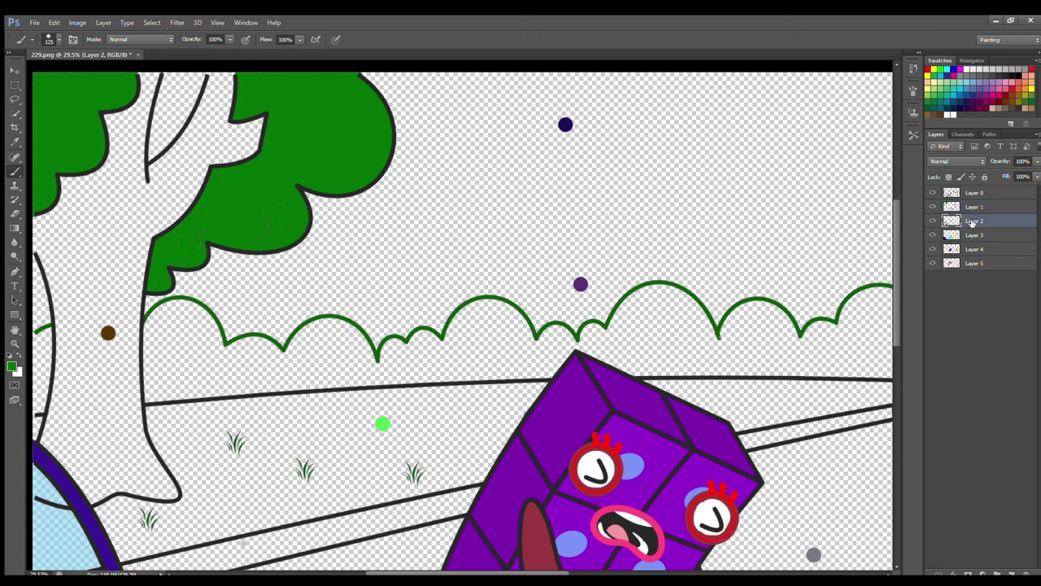
left_click(108, 333, "alt")
mouse_move(174, 493)
left_mouse_down()
mouse_move(146, 450)
mouse_move(136, 389)
mouse_move(146, 249)
left_mouse_up()
- On Layer 1, paint the foliage gap between the tree's branches green
left_click(984, 210)
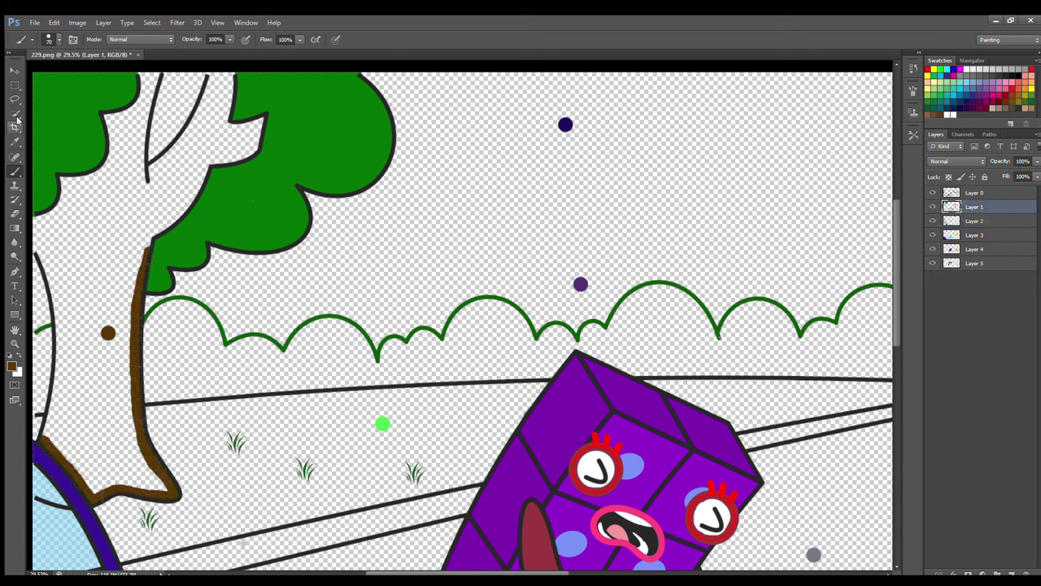
left_click(80, 124, "alt")
mouse_move(169, 78)
left_mouse_down()
mouse_move(156, 128)
mouse_move(191, 81)
mouse_move(167, 130)
mouse_move(175, 105)
left_mouse_up()
- On Layer 2, fill the rest of the tree's trunk and branches with the sampled brown
left_click(975, 220)
left_click(14, 140)
left_click(108, 333)
left_click(15, 171)
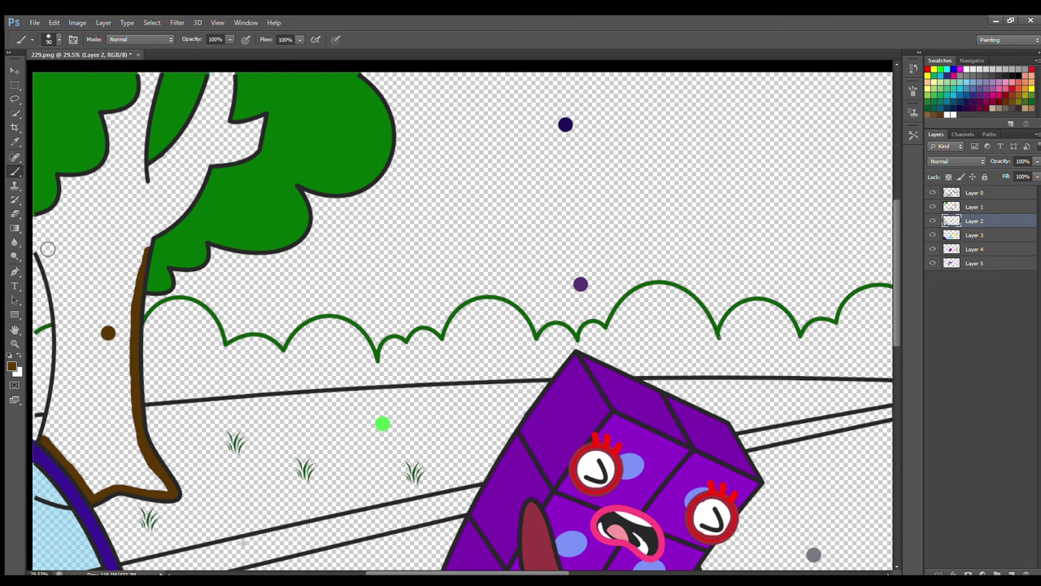
mouse_move(52, 441)
left_mouse_down()
mouse_move(63, 316)
mouse_move(37, 225)
mouse_move(138, 112)
mouse_move(151, 172)
mouse_move(233, 89)
mouse_move(227, 169)
mouse_move(149, 259)
mouse_move(181, 192)
mouse_move(104, 202)
mouse_move(61, 247)
mouse_move(69, 270)
mouse_move(118, 208)
mouse_move(130, 425)
mouse_move(166, 492)
mouse_move(92, 471)
mouse_move(80, 283)
mouse_move(111, 441)
left_mouse_up()
key("bracketright")
key("bracketright")
- Add a new layer and move it beneath Layer 5
scroll(113, 252, "down", 3)
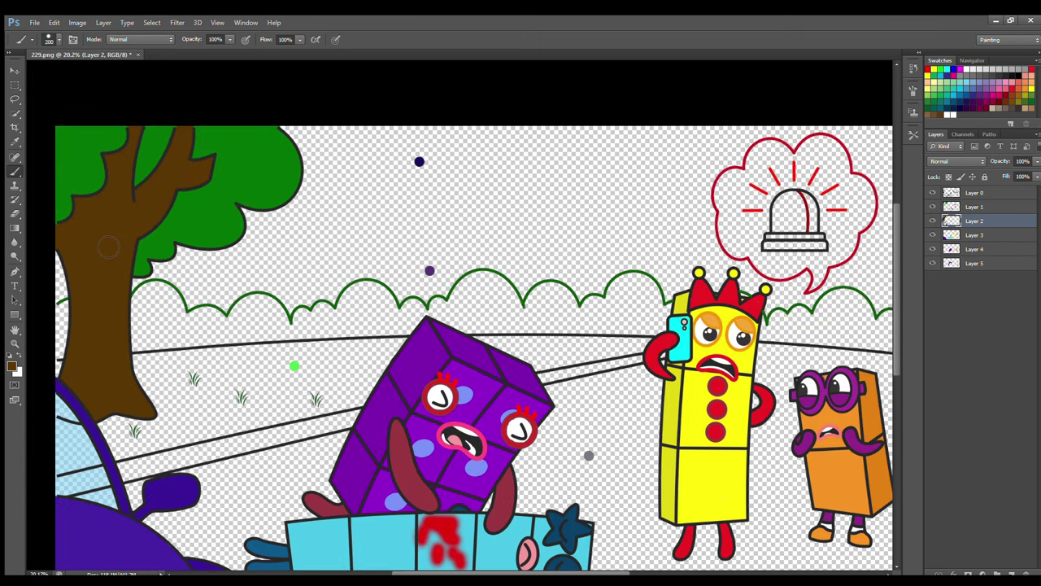
left_click(986, 264)
left_click(1012, 573)
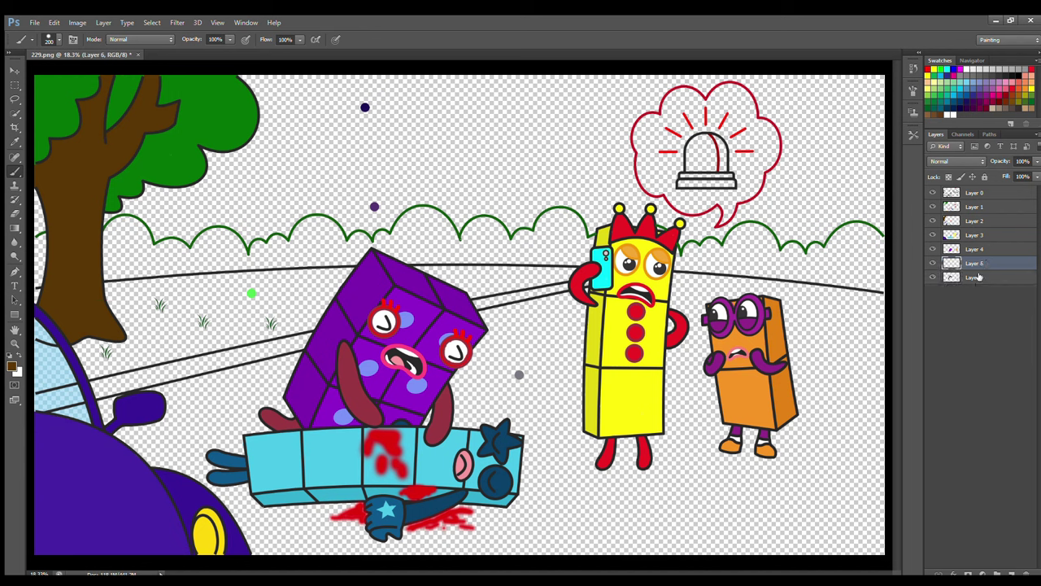
left_click_drag(979, 264, 976, 285)
- On Layer 6, paint the whole road surface behind the car and figures gray, sampled from the gray reference dot
left_click(14, 142)
left_click(519, 375)
left_click(14, 171)
mouse_move(73, 419)
left_mouse_down()
mouse_move(120, 416)
mouse_move(298, 358)
left_mouse_up()
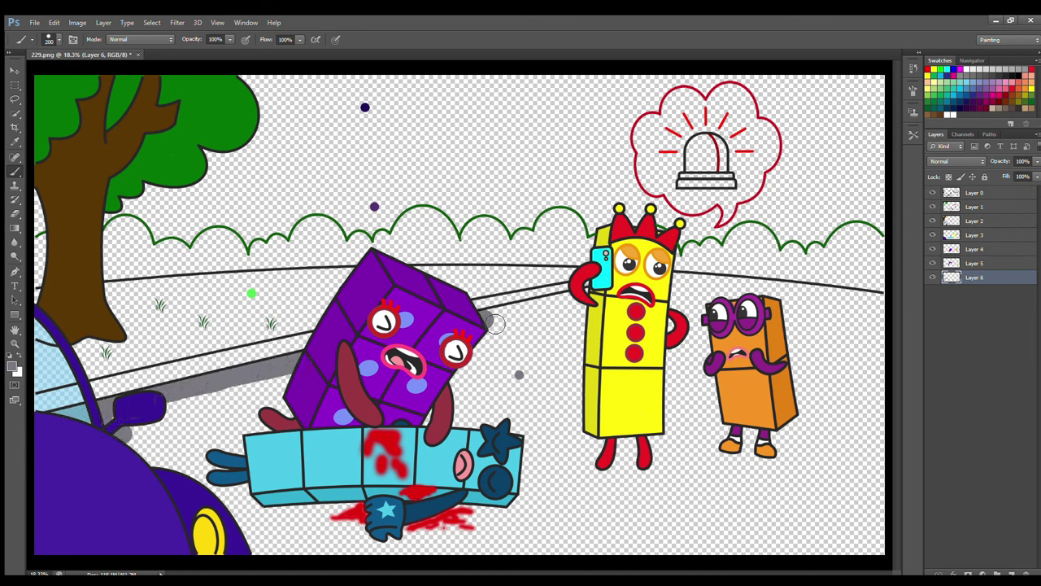
left_click_drag(494, 324, 589, 303)
mouse_move(681, 286)
left_mouse_down()
mouse_move(850, 300)
mouse_move(886, 334)
mouse_move(883, 354)
mouse_move(585, 333)
mouse_move(683, 444)
mouse_move(455, 387)
mouse_move(312, 466)
mouse_move(637, 517)
mouse_move(623, 554)
mouse_move(872, 554)
left_mouse_up()
- Paint soft darker gray shadows on the road beneath the lying, yellow and orange figures with a 400 brush
key("i")
key("b")
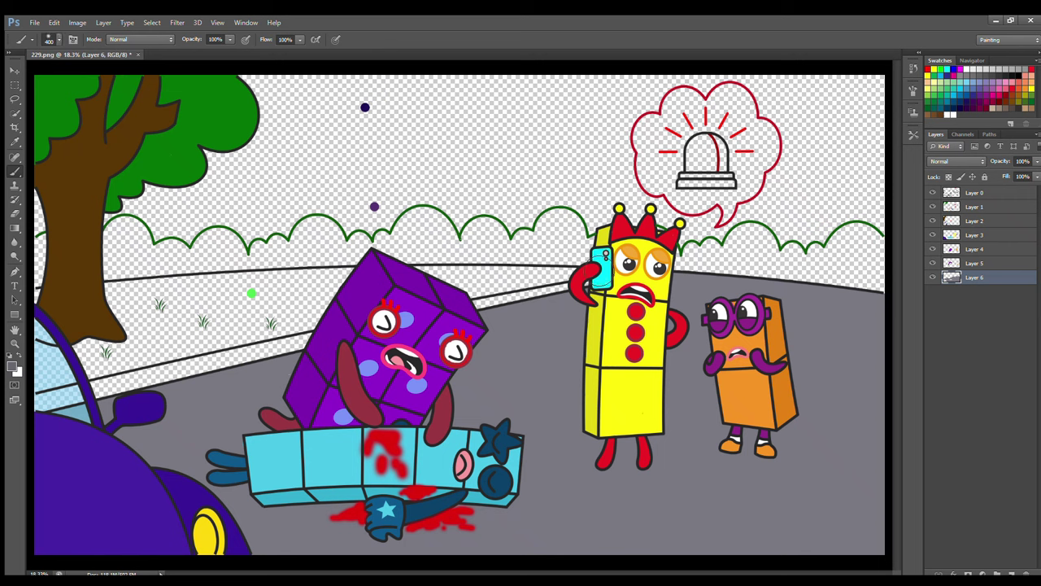
mouse_move(579, 476)
left_mouse_down()
mouse_move(778, 477)
mouse_move(765, 466)
left_mouse_up()
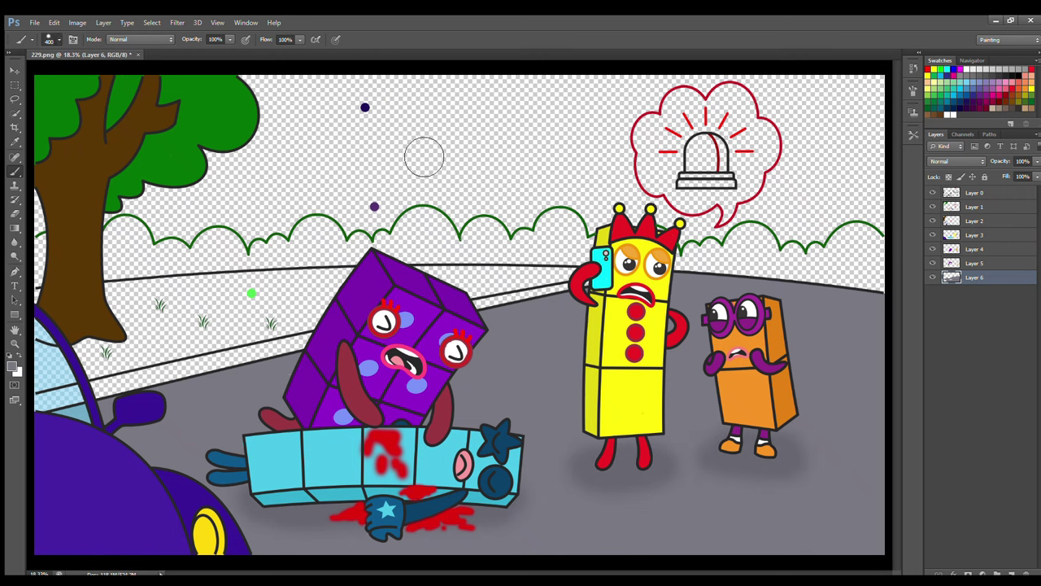
- On a new layer beneath Layer 6, paint the curb along the road light gray with a 250 brush
key("ctrl+shift+alt+n")
key("i")
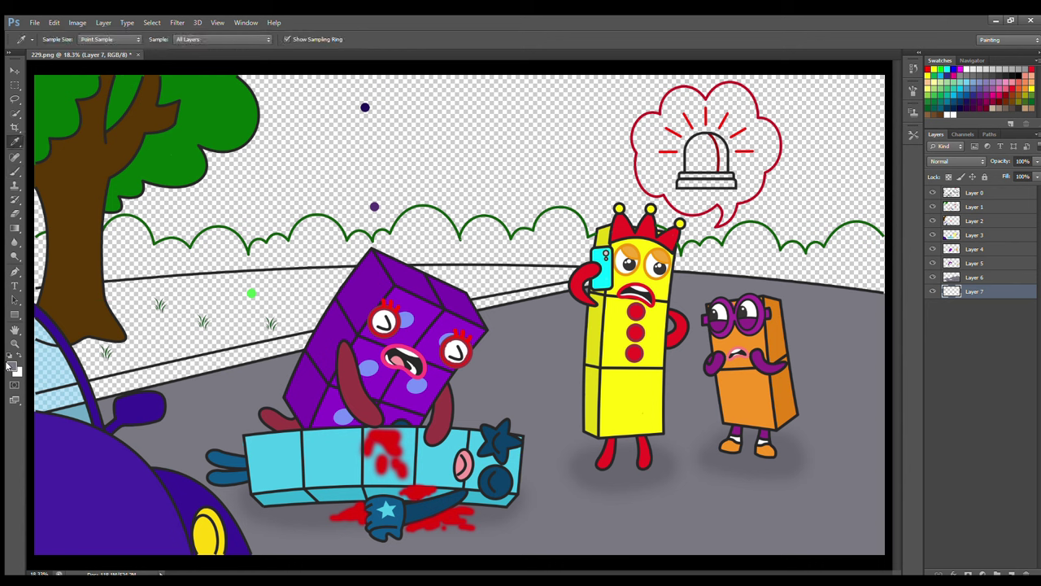
key("b")
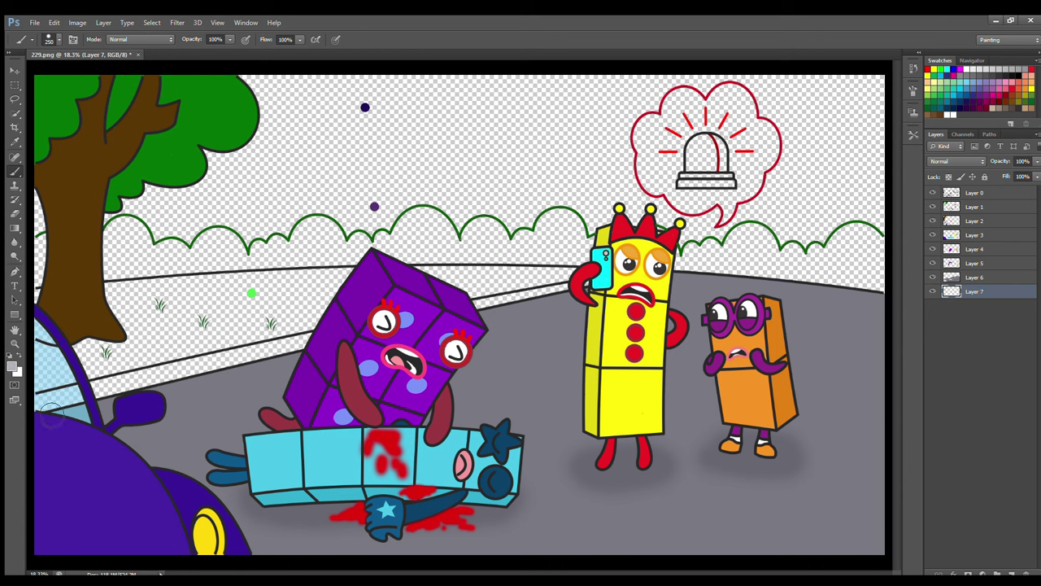
mouse_move(51, 412)
left_mouse_down()
mouse_move(492, 314)
mouse_move(591, 302)
left_mouse_up()
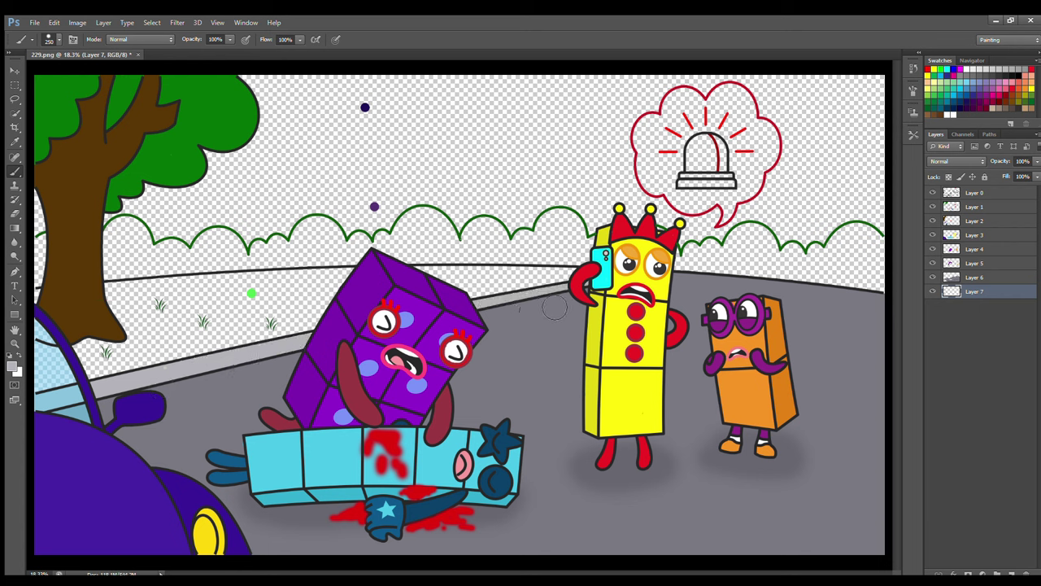
- Shade the curb on Layer 7 with soft, darker gray strokes along its length
key("i")
key("b")
mouse_move(62, 408)
left_mouse_down()
mouse_move(250, 366)
mouse_move(462, 341)
left_mouse_up()
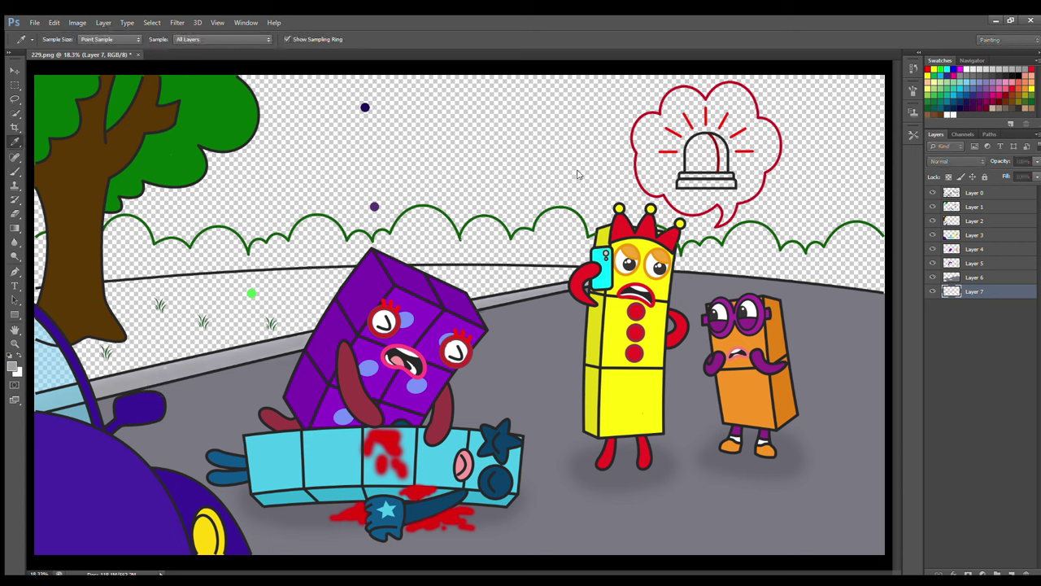
mouse_move(31, 409)
left_mouse_down()
mouse_move(148, 396)
mouse_move(488, 317)
left_mouse_up()
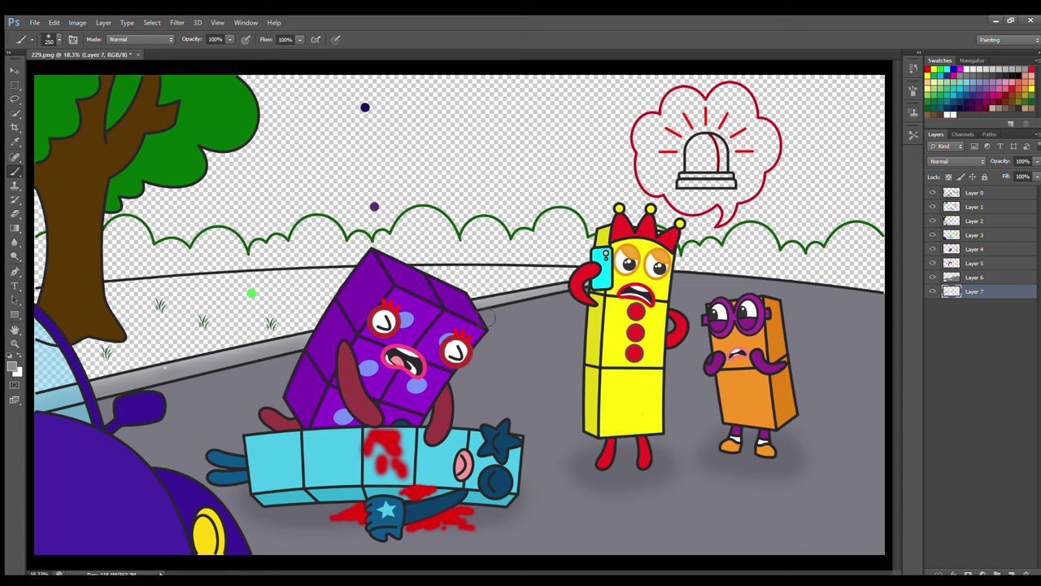
- On Layer 0, cover the light speck on the curb with gray sampled from the curb, using a 70 brush
left_click(15, 142)
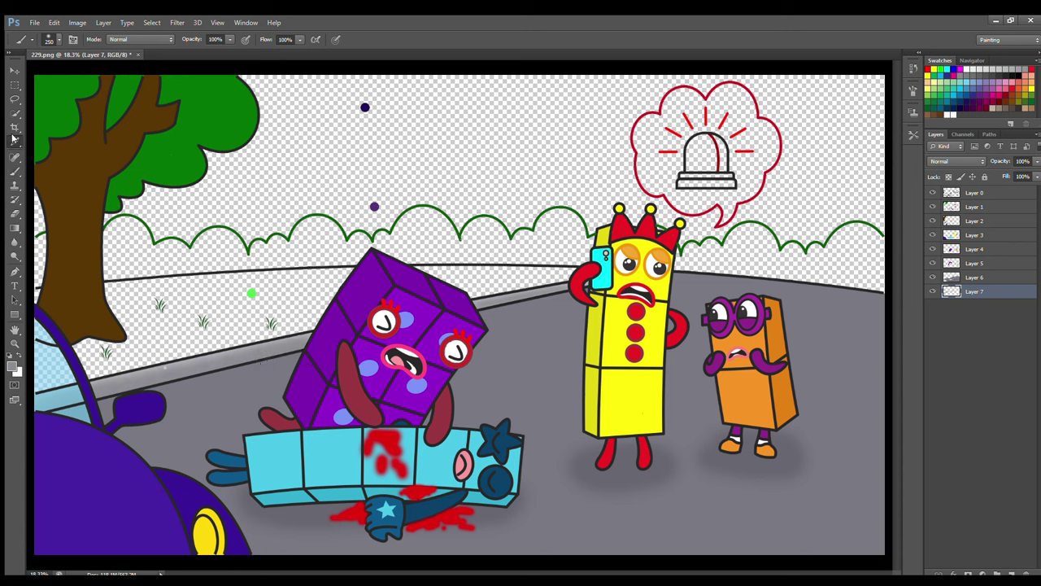
left_click(196, 355)
left_click(974, 193)
left_click(15, 171)
key("bracketleft")
key("bracketleft")
key("bracketleft")
key("bracketleft")
left_click(164, 366)
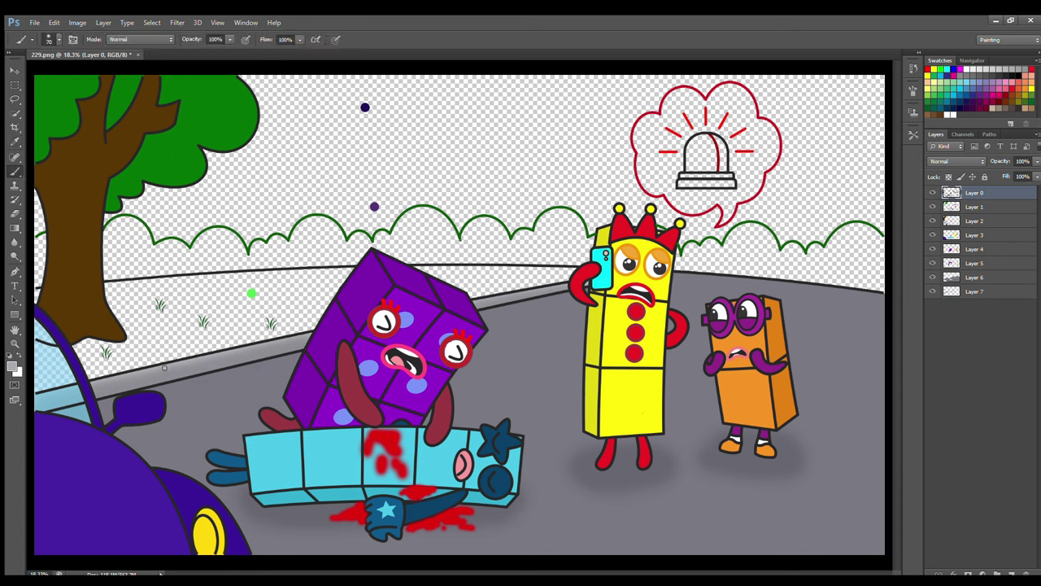
- On a new layer beneath Layer 7, paint the grass bright green, sampled from the green reference dot, with a 300 brush
left_click(987, 291)
left_click(1012, 574)
left_click_drag(982, 294, 983, 310)
left_click(15, 141)
left_click(251, 293)
left_click(15, 171)
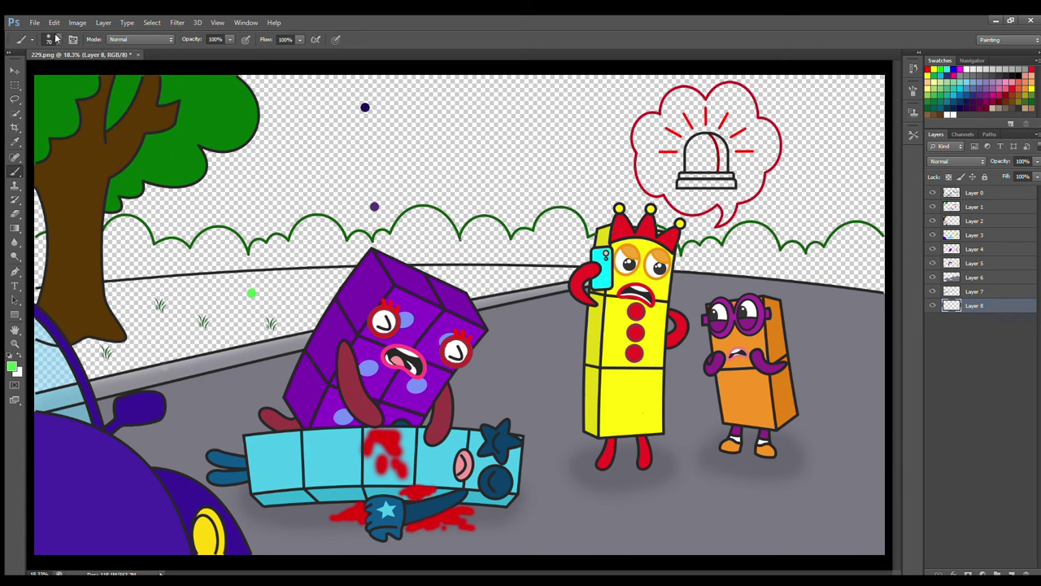
mouse_move(114, 293)
left_mouse_down()
mouse_move(573, 279)
mouse_move(456, 292)
left_mouse_up()
key("bracketright")
key("bracketright")
key("bracketright")
mouse_move(313, 331)
left_mouse_down()
mouse_move(50, 389)
mouse_move(250, 313)
mouse_move(202, 320)
left_mouse_up()
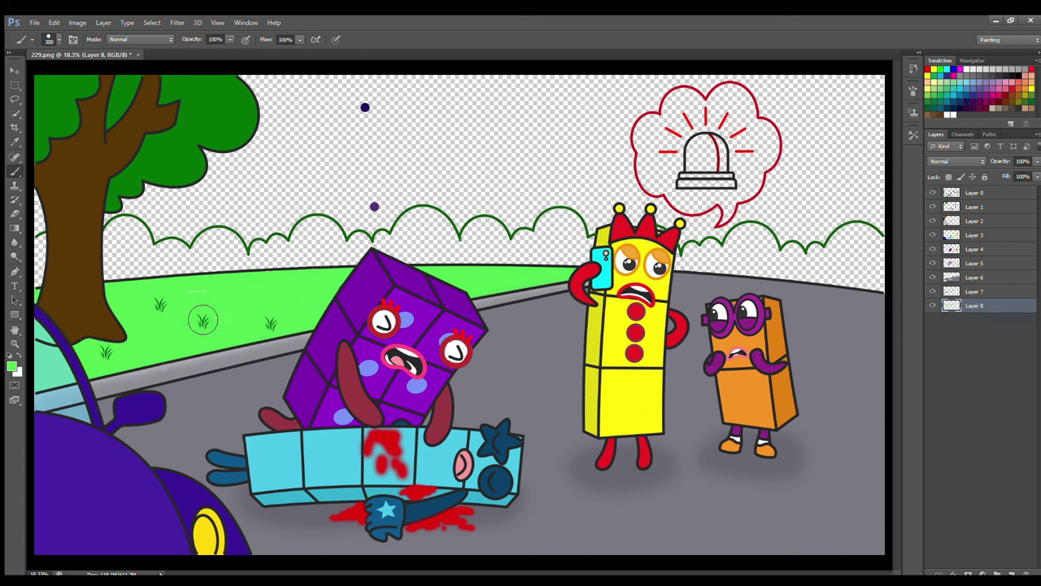
- Paint a darker green shadow on the grass around the base of the tree trunk on Layer 8
key("i")
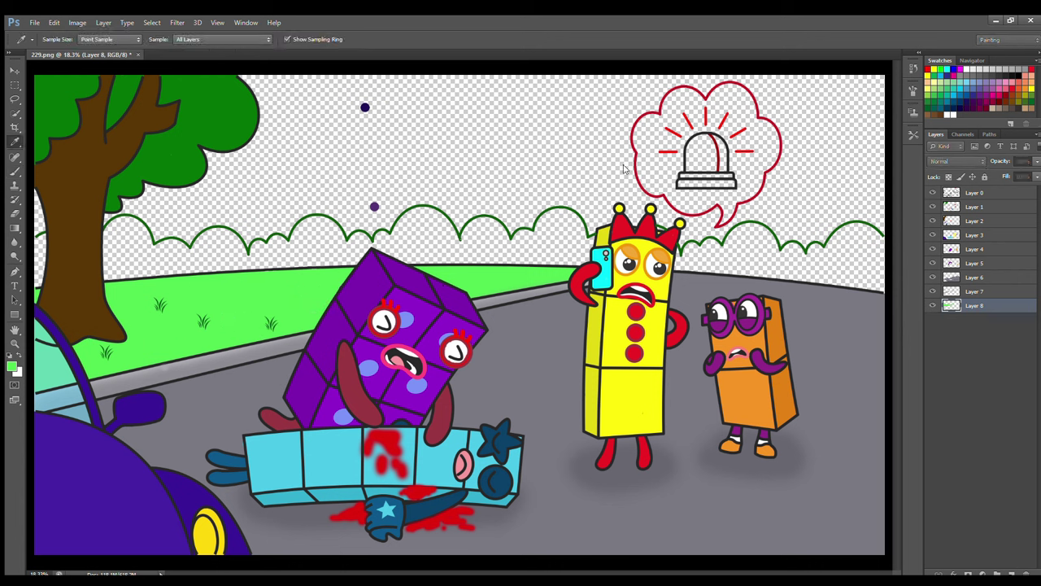
key("b")
mouse_move(51, 361)
left_mouse_down()
mouse_move(139, 356)
mouse_move(122, 306)
mouse_move(110, 359)
mouse_move(147, 330)
left_mouse_up()
- On a new layer beneath Layer 8, paint the bushes behind and just beside the tree trunk dark green with large brush dabs
left_click(1011, 572)
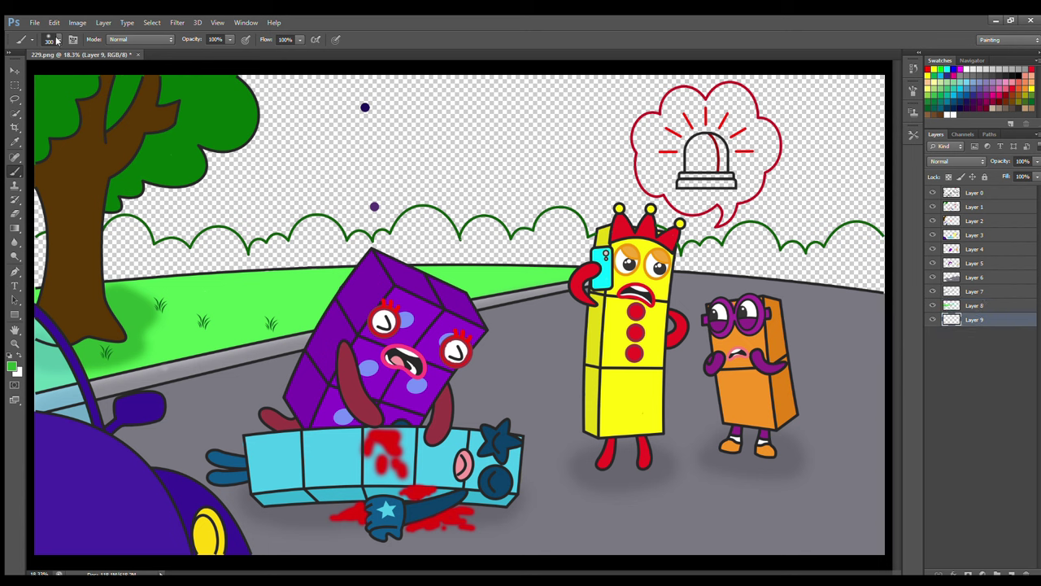
key("i")
key("b")
key("bracketright")
key("bracketright")
left_click(51, 255)
key("bracketright")
left_click(125, 242)
left_click(167, 265)
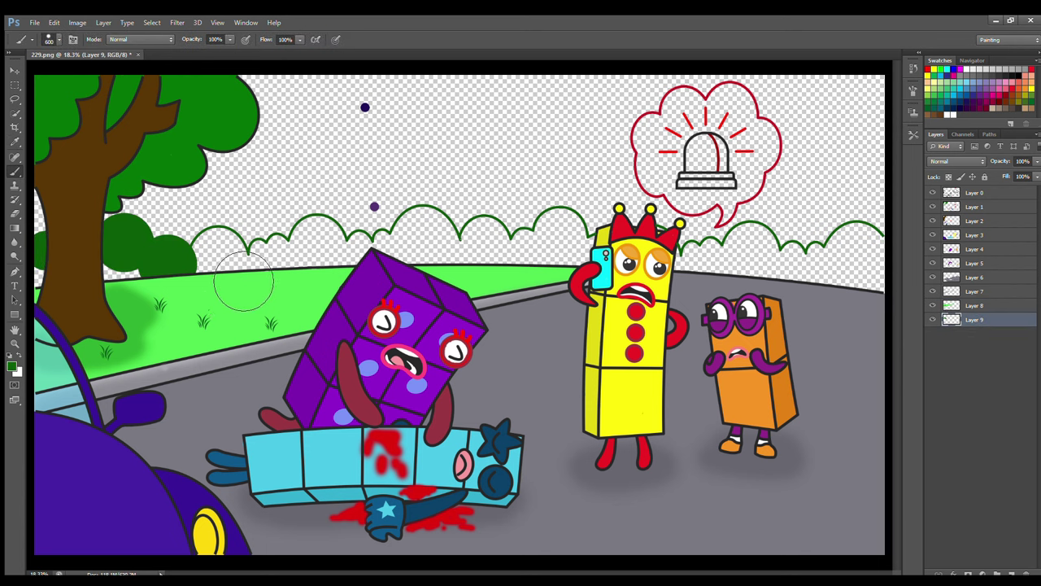
- Continue the dark green bushes as far as the purple figure's top corner, varying the brush size to match each outline
left_click(217, 253)
key("bracketleft")
key("bracketleft")
key("bracketleft")
left_click(257, 251)
left_click(279, 247)
key("bracketright")
key("bracketright")
key("bracketright")
left_click(317, 241)
key("bracketleft")
key("bracketleft")
key("bracketleft")
left_click(359, 243)
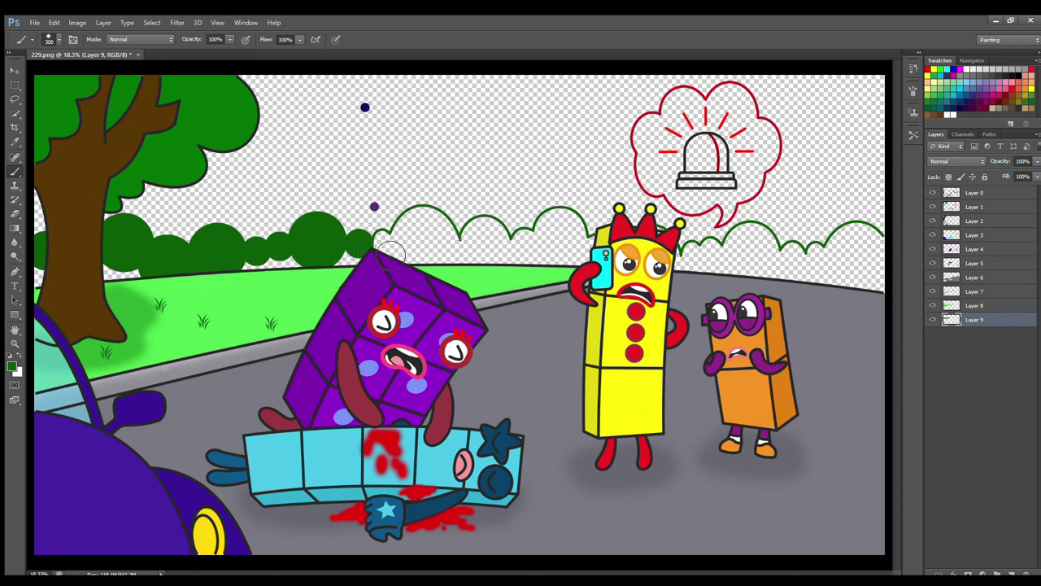
- Fill the remaining bushes from the purple figure to the far edge of the road dark green, using brushes up to 700
mouse_move(391, 254)
left_mouse_down()
mouse_move(423, 246)
mouse_move(455, 262)
mouse_move(541, 271)
mouse_move(527, 241)
left_mouse_up()
key("bracketright")
key("bracketright")
key("bracketright")
left_click(562, 231)
key("bracketleft")
key("bracketleft")
key("bracketleft")
left_click_drag(598, 246, 830, 256)
left_click(692, 254)
left_click(713, 250)
key("bracketright")
key("bracketright")
key("bracketright")
key("bracketright")
left_click(882, 269)
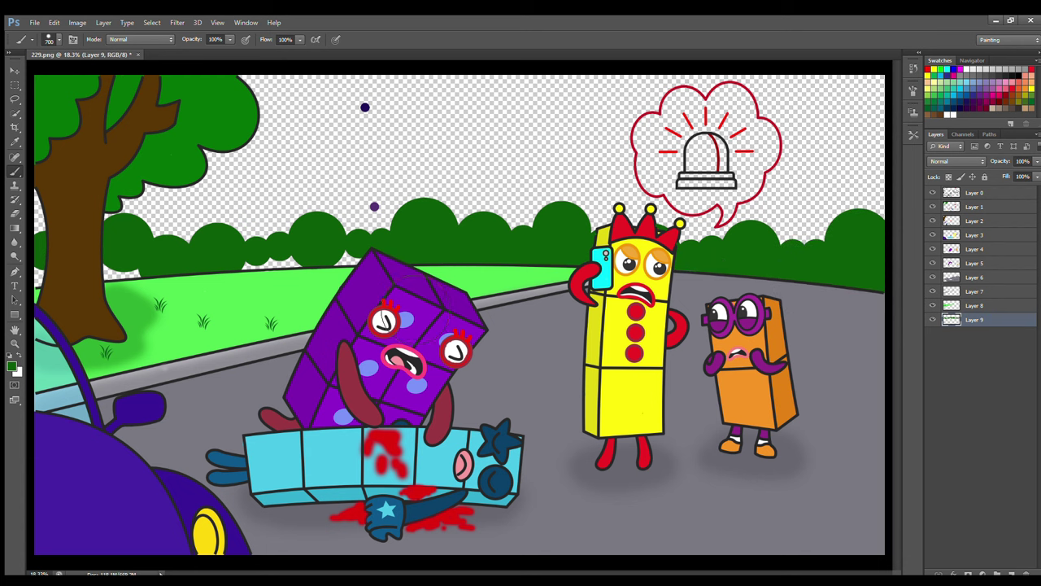
- On Layer 1, paint the siren's shaded side and the upper band of its base dark red with a 60 brush
left_click(974, 207)
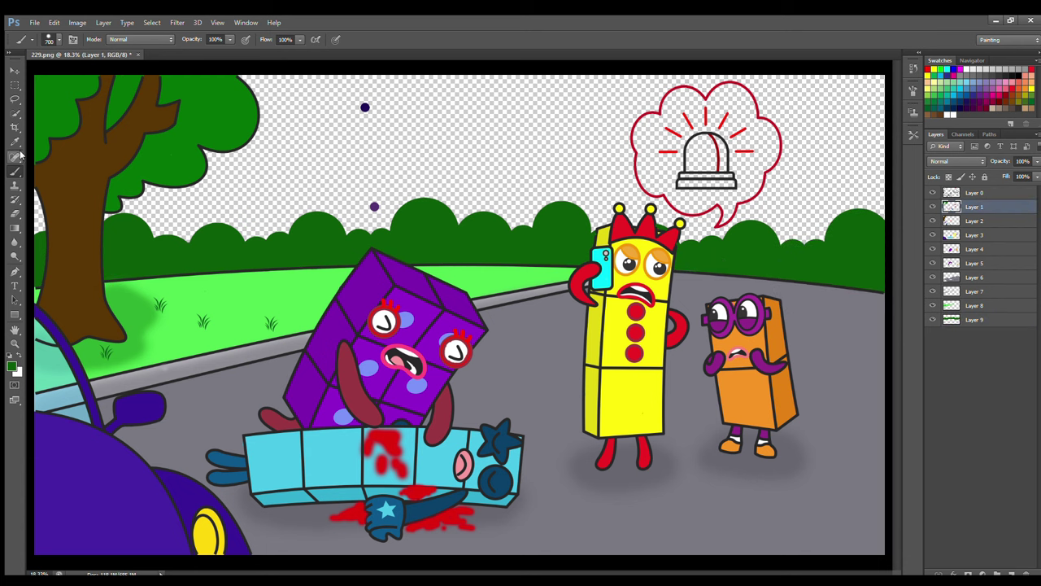
left_click(706, 143, "alt")
key("bracketleft")
key("bracketleft")
key("bracketleft")
key("bracketleft")
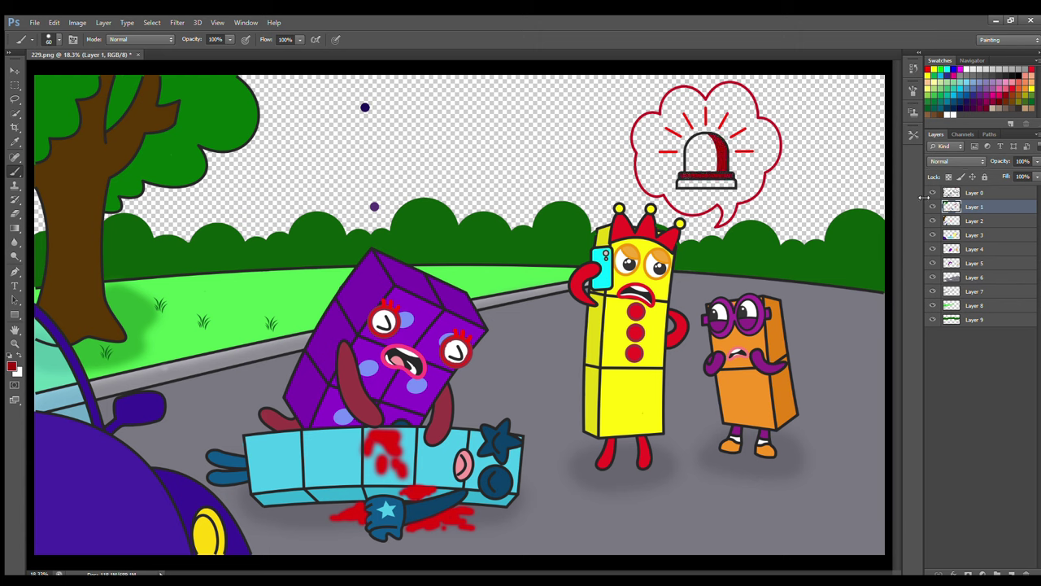
- On Layer 2, paint the lower band of the siren's base dark gray with a 60 brush
left_click(975, 217)
left_click(14, 142)
left_click(677, 188)
left_click(12, 366)
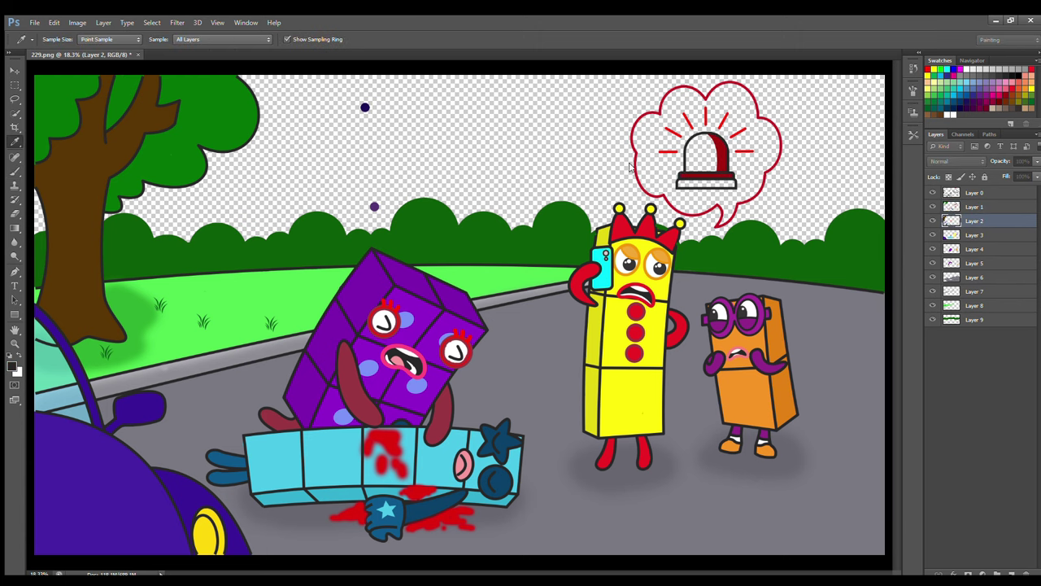
key("b")
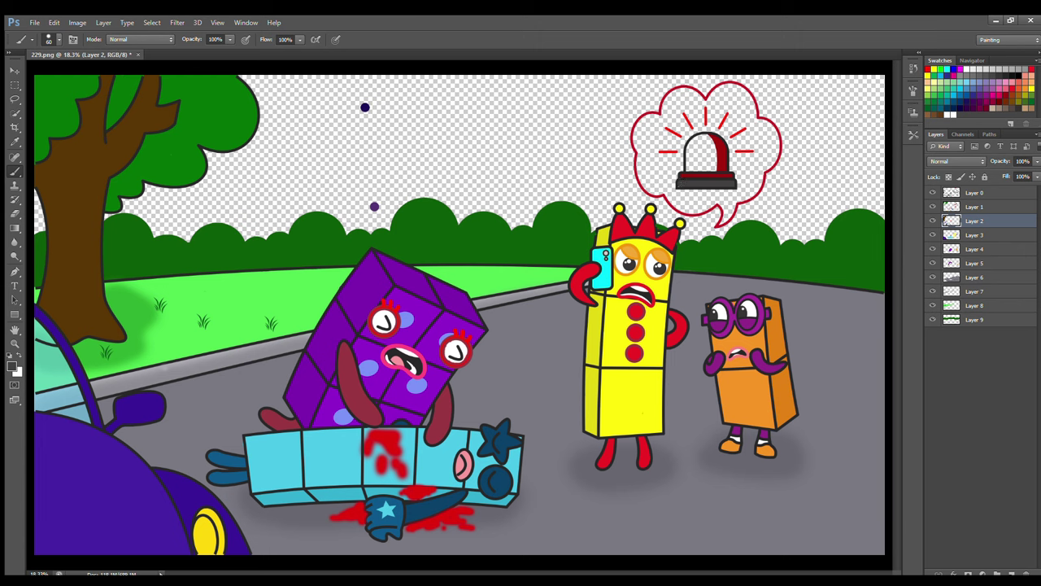
- On Layer 3, paint the siren's dome bright red and fill the thought bubble around it white
left_click(693, 127, "alt")
left_click(972, 234)
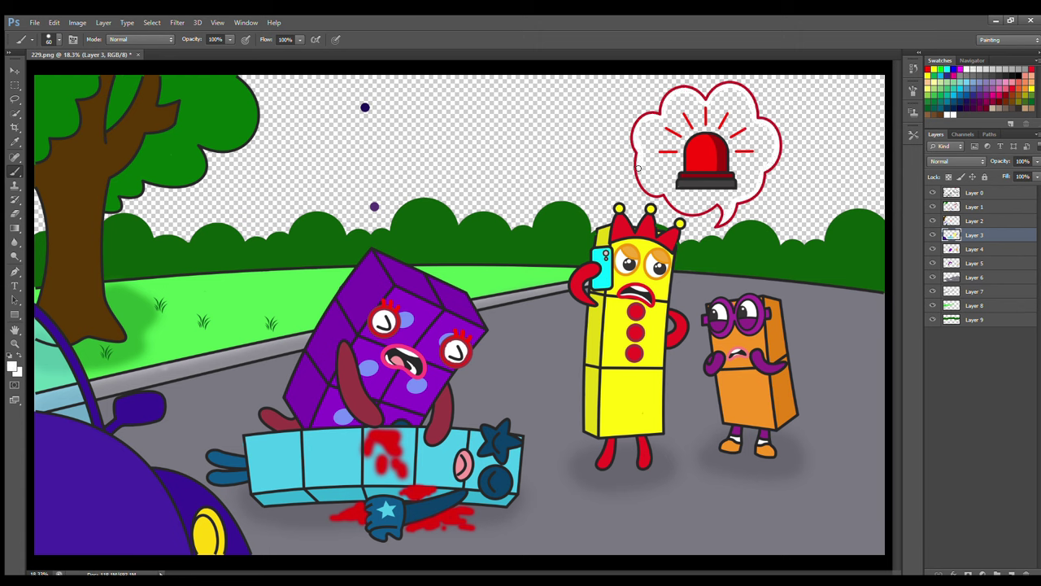
mouse_move(671, 145)
left_mouse_down()
mouse_move(653, 182)
mouse_move(730, 195)
mouse_move(770, 160)
mouse_move(744, 117)
mouse_move(752, 108)
mouse_move(681, 107)
mouse_move(677, 126)
mouse_move(726, 187)
mouse_move(664, 139)
mouse_move(697, 117)
left_mouse_up()
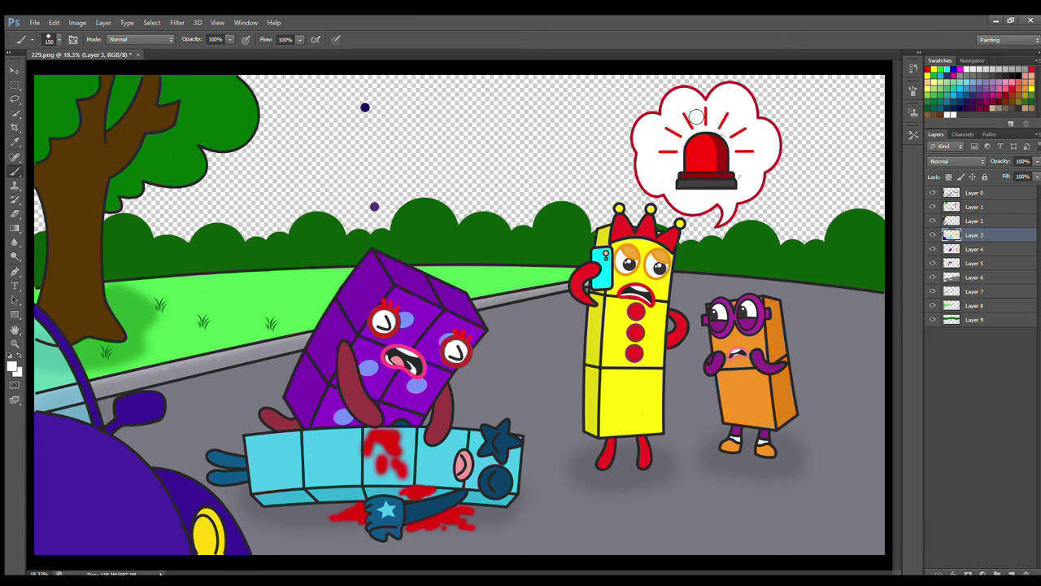
- On a new layer beneath Layer 9, paint a soft purple band above the bushes, sampled from the purple reference dot
left_click(977, 320)
key("ctrl+alt+shift+n")
left_click_drag(977, 321, 979, 339)
key("i")
left_click(374, 207)
key("b")
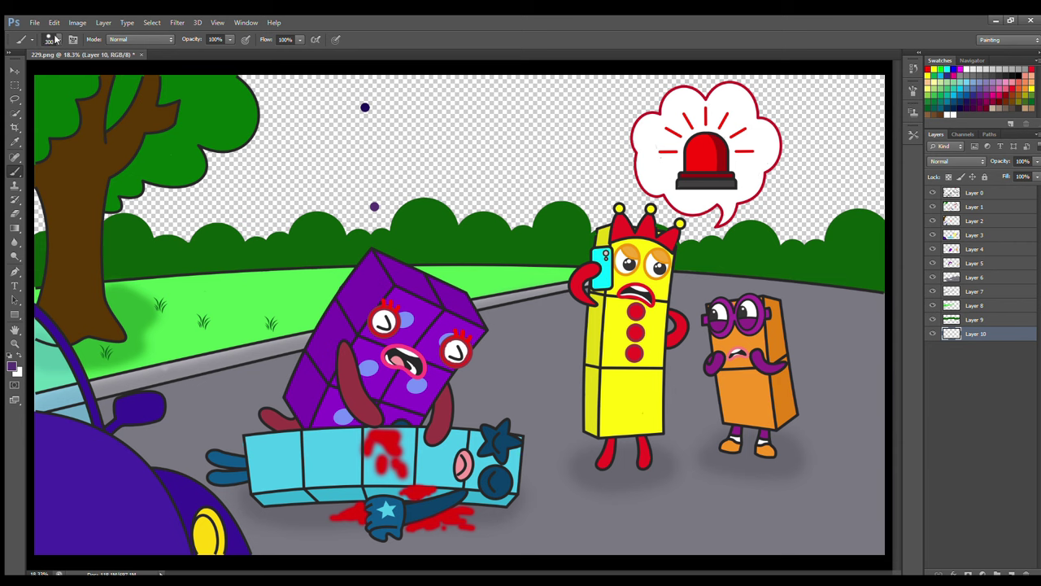
mouse_move(45, 229)
left_mouse_down()
mouse_move(244, 210)
mouse_move(529, 203)
mouse_move(805, 216)
mouse_move(752, 244)
mouse_move(374, 195)
mouse_move(155, 208)
mouse_move(333, 196)
mouse_move(850, 240)
left_mouse_up()
- On a new layer beneath Layer 10, paint the upper sky dark blue, sampled from the navy reference dot, with a 700 brush
left_click(1012, 574)
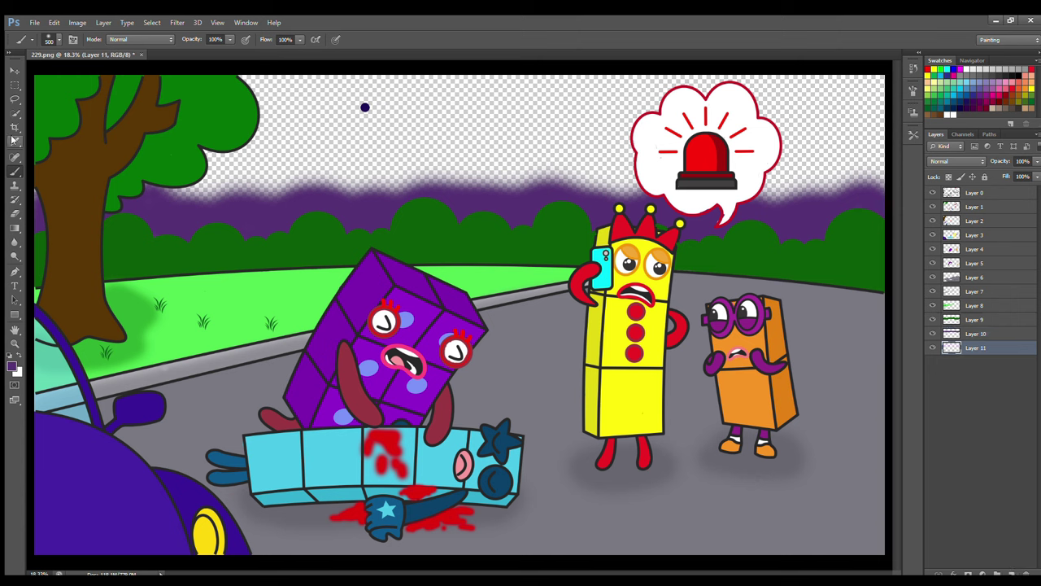
left_click(15, 141)
left_click(365, 107)
left_click(15, 171)
key("bracketright")
key("bracketright")
mouse_move(266, 88)
left_mouse_down()
mouse_move(437, 114)
mouse_move(848, 160)
mouse_move(432, 162)
mouse_move(285, 195)
mouse_move(869, 102)
left_mouse_up()
- On a new layer beneath Layer 11, paint the night sky with a darker blue chosen in the color picker
left_click(1012, 574)
left_click_drag(980, 349, 985, 388)
left_click(12, 366)
left_click(506, 277)
left_click(615, 159)
mouse_move(399, 106)
left_mouse_down()
mouse_move(231, 155)
mouse_move(467, 158)
mouse_move(844, 135)
mouse_move(847, 159)
left_mouse_up()
- On Layer 0, dot white stars of different sizes across the night sky with soft brushes
key("alt+comma")
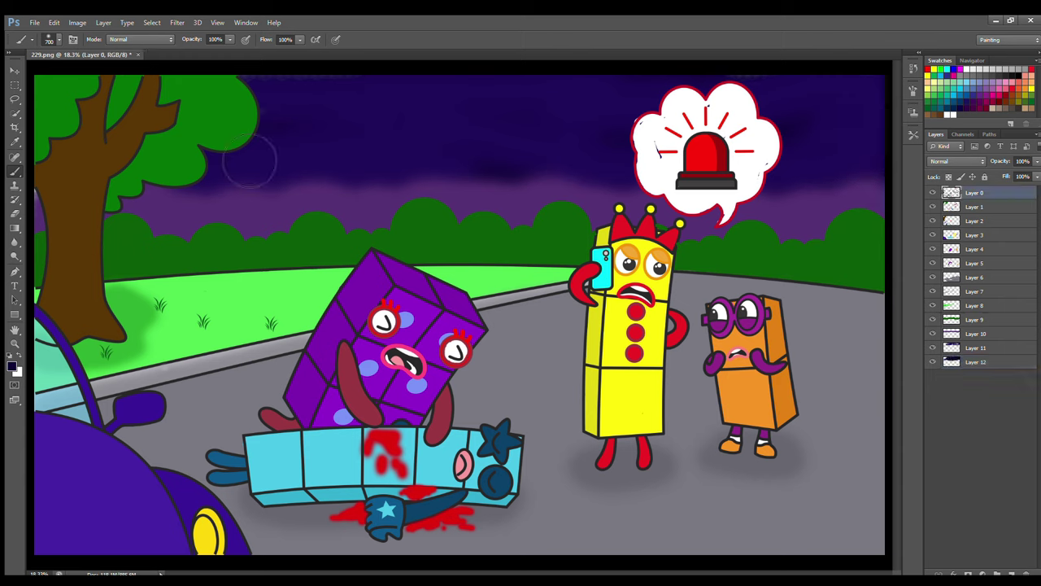
key("x")
key("bracketleft")
key("bracketleft")
key("bracketleft")
key("bracketleft")
key("bracketleft")
key("bracketleft")
key("bracketleft")
key("bracketleft")
key("bracketleft")
key("bracketleft")
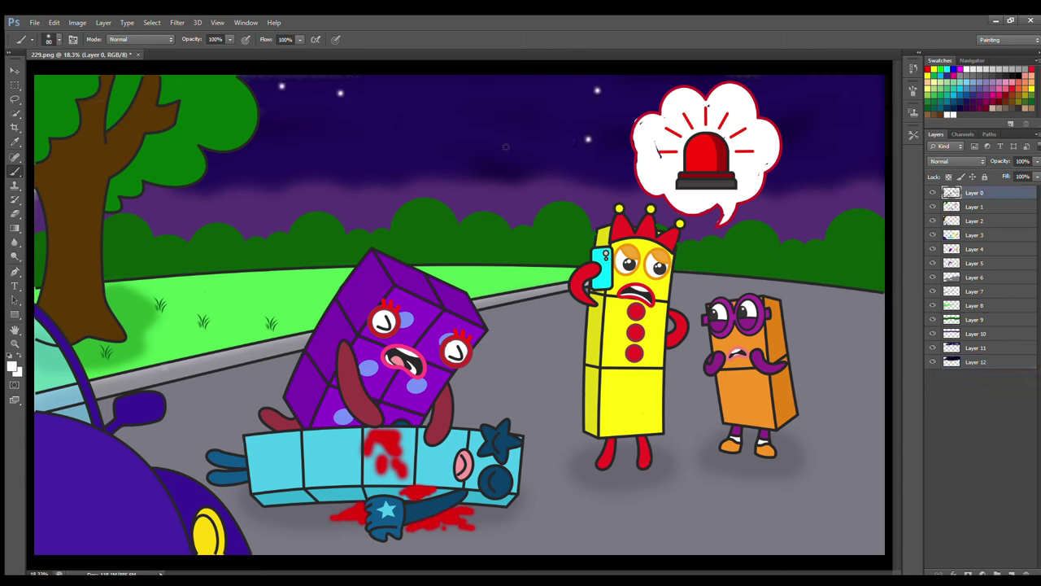
left_click(299, 135)
left_click(597, 90)
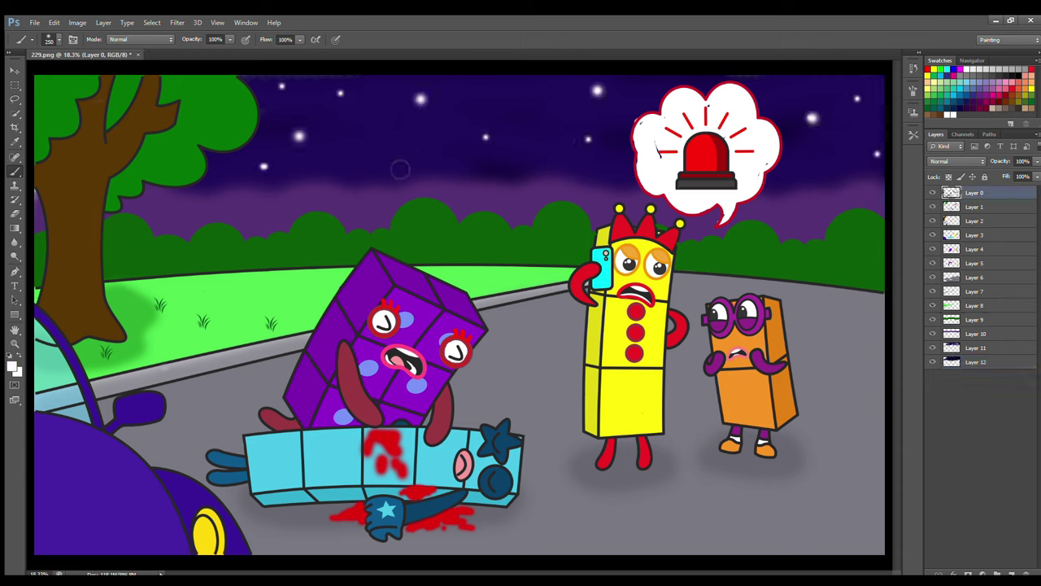
left_click(207, 191)
- Ready Layer 12 for painting with dark blue sampled from the night sky and a 250 brush
left_click(976, 362)
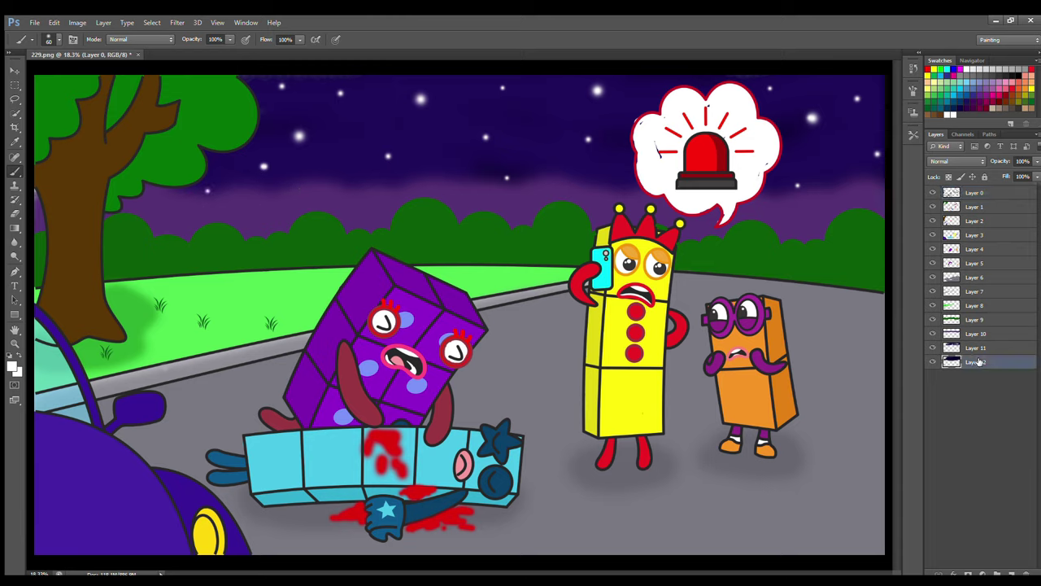
left_click(15, 142)
left_click(488, 170)
left_click(14, 172)
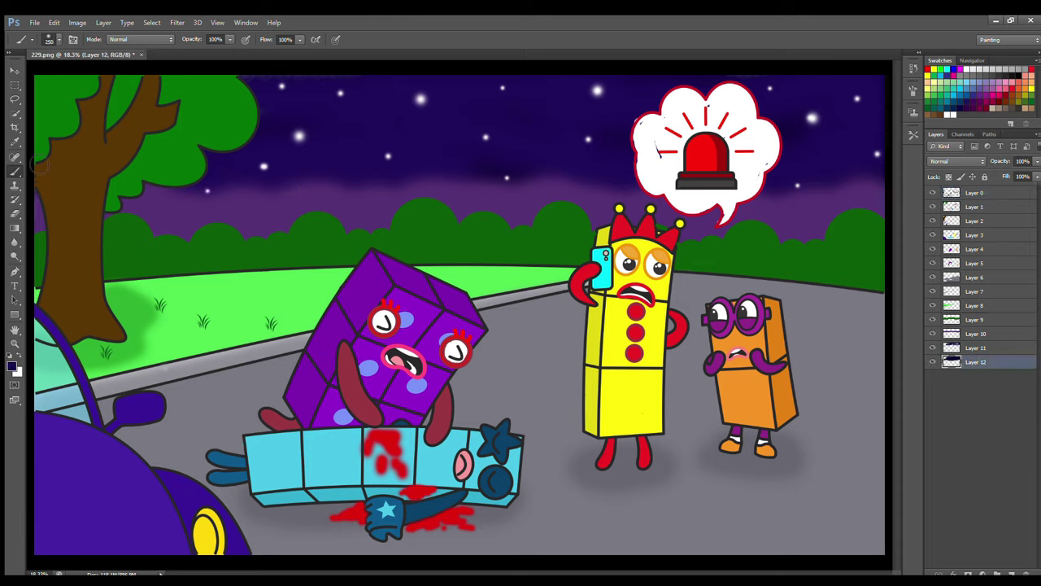